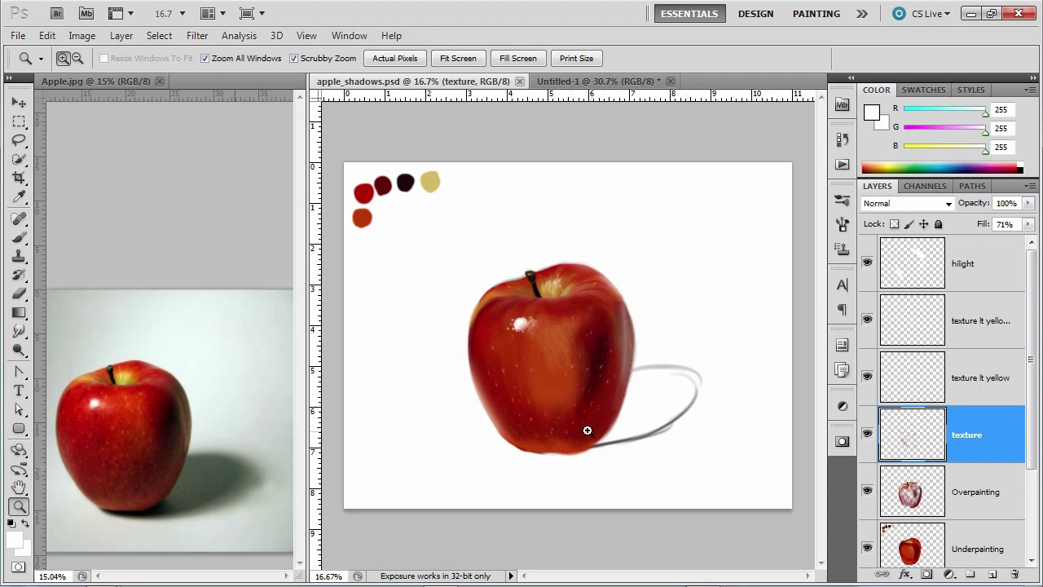
Zoom in and pan so the whole apple is in view, then take the Lasso tool
left_click(580, 433)
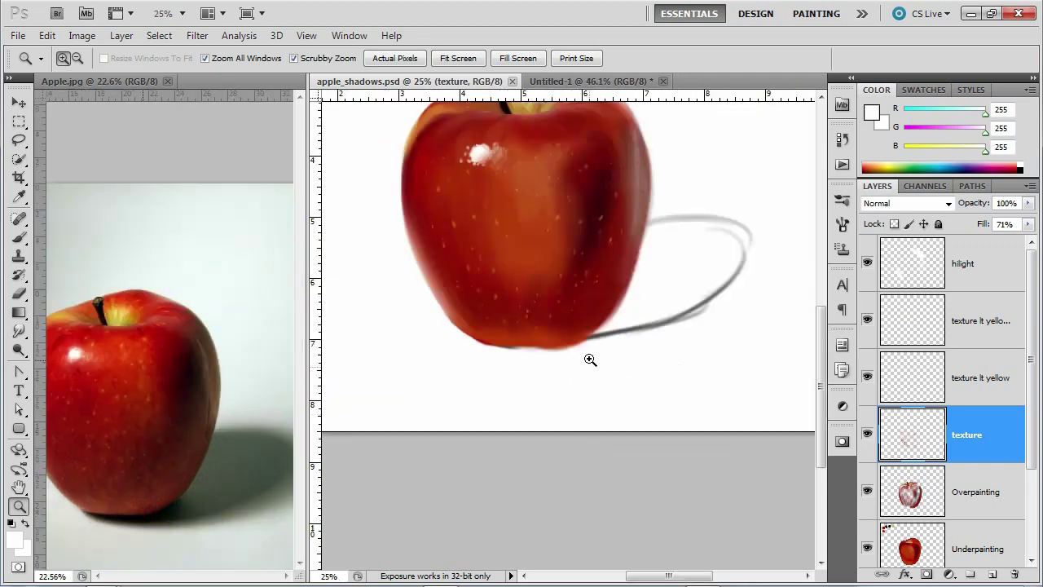
left_click_drag(549, 279, 558, 340)
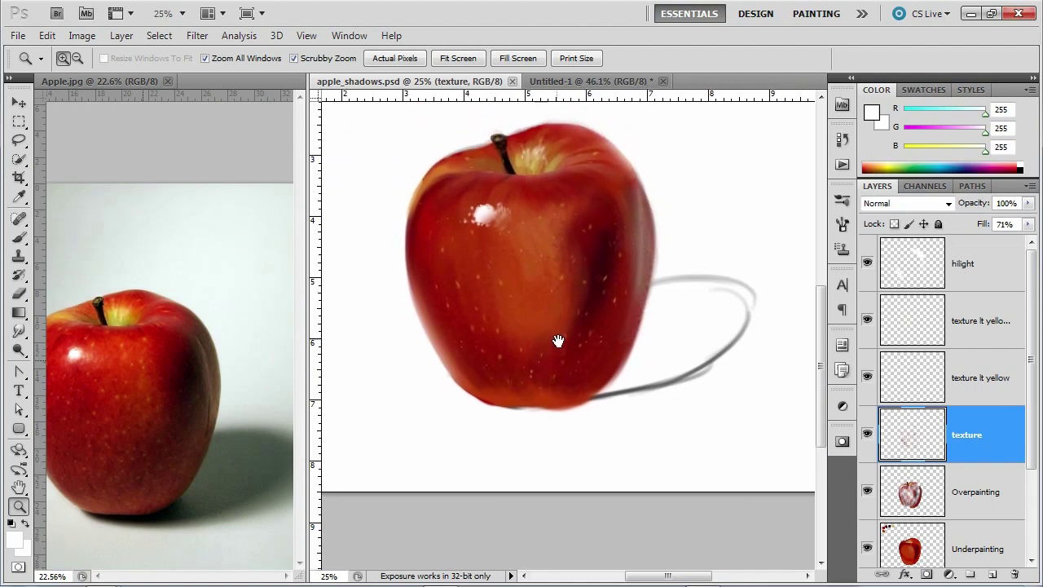
left_click(18, 141)
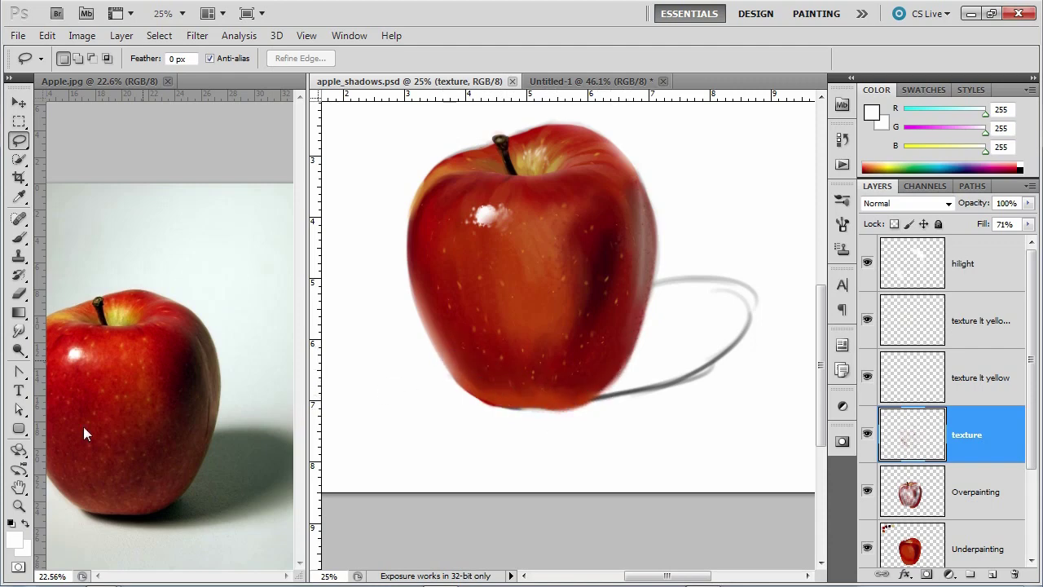
Rotate the canvas view to reach the apple's base
left_click(19, 488)
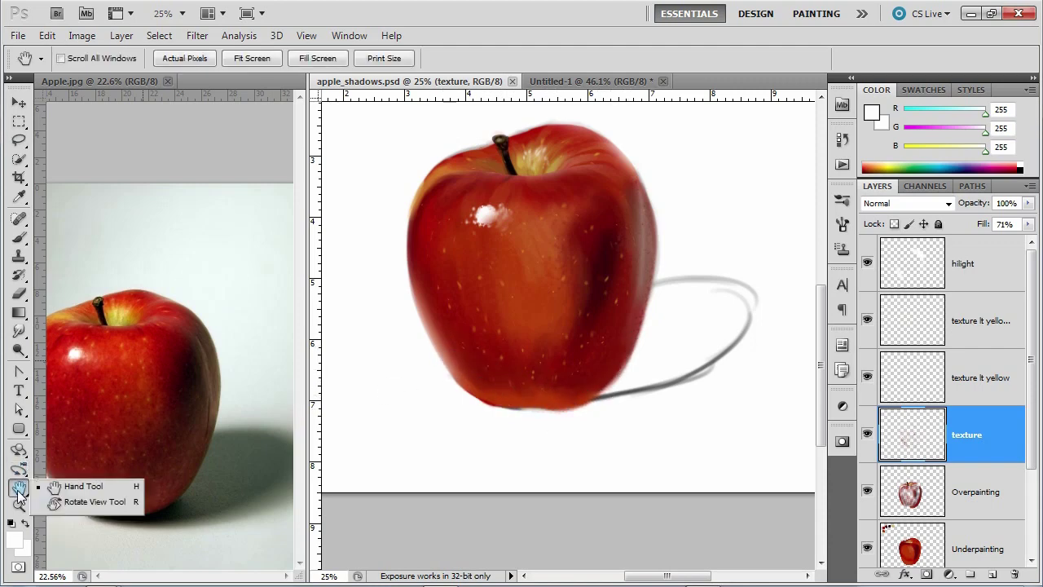
left_click(90, 501)
left_click_drag(421, 422, 688, 237)
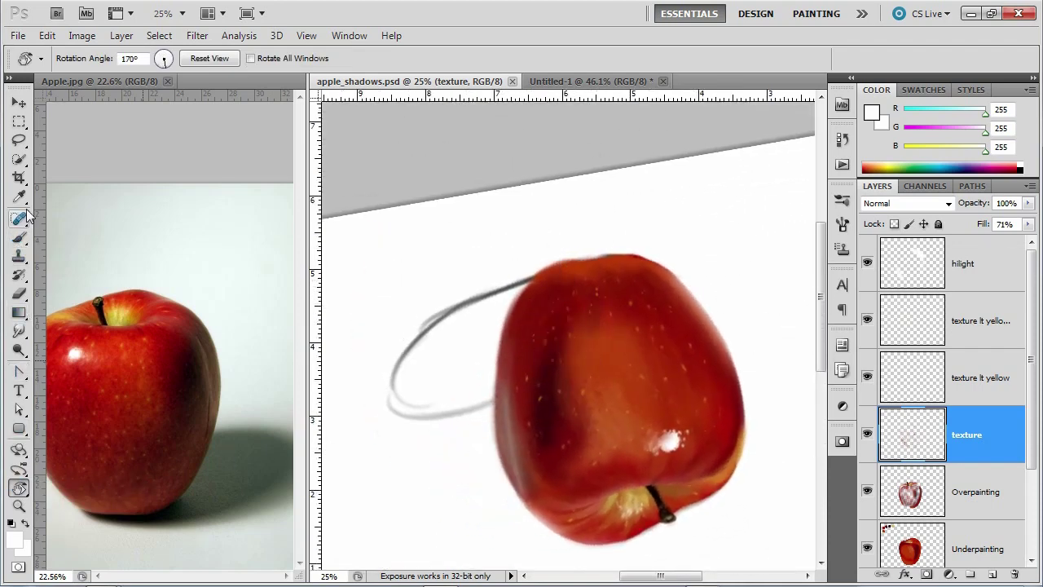
Lasso the apple's lower body, adding the lower-left area to the selection
left_click(19, 140)
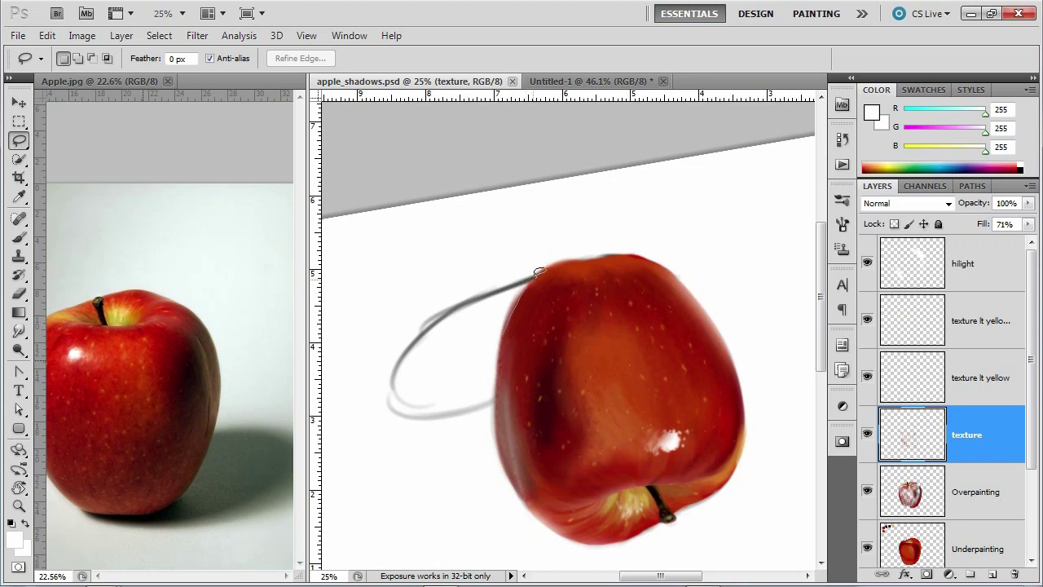
mouse_move(553, 266)
left_mouse_down()
mouse_move(620, 255)
mouse_move(696, 269)
mouse_move(714, 283)
mouse_move(717, 342)
mouse_move(621, 413)
mouse_move(529, 387)
mouse_move(503, 330)
left_mouse_up()
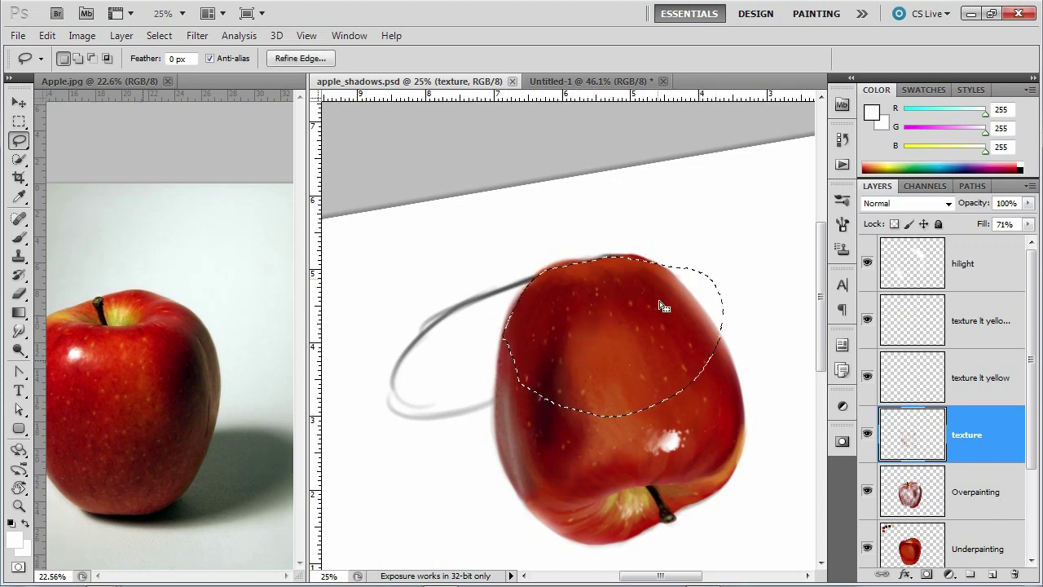
scroll(632, 295, "up", 3)
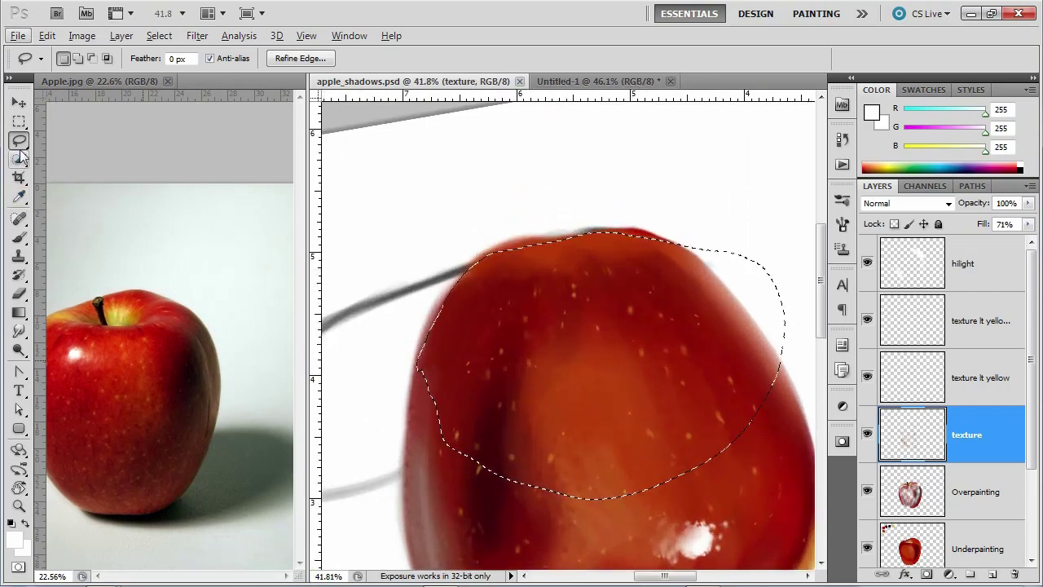
key("alt")
key("shift")
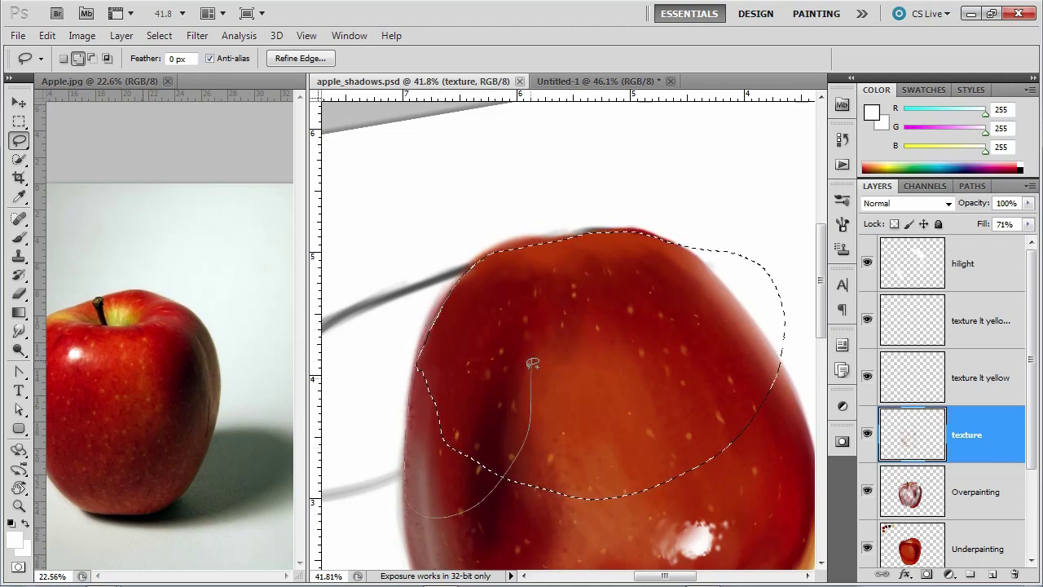
left_click_drag(532, 363, 533, 365)
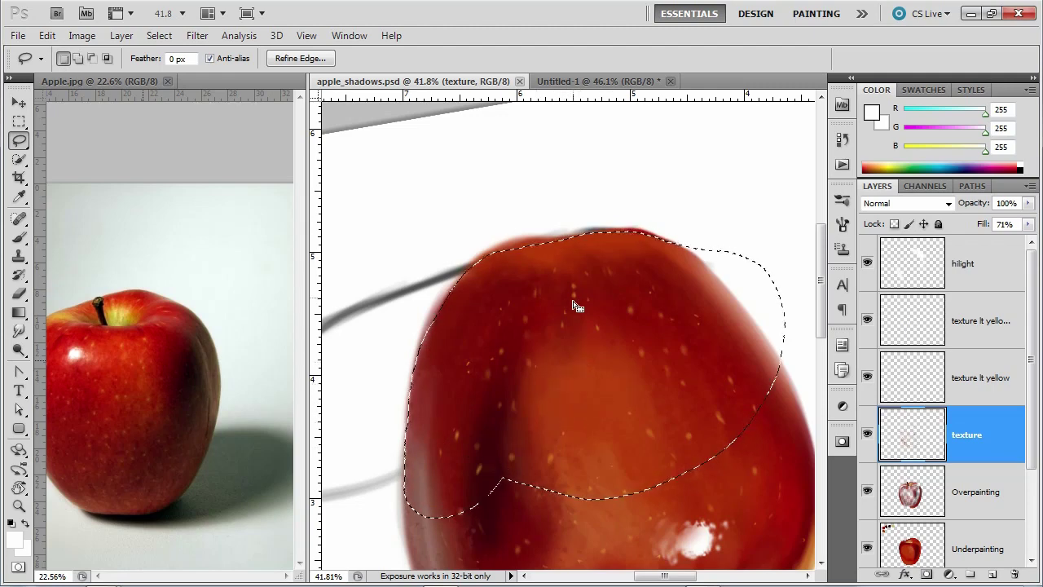
Reset the canvas rotation back to upright
left_click(19, 487, "alt")
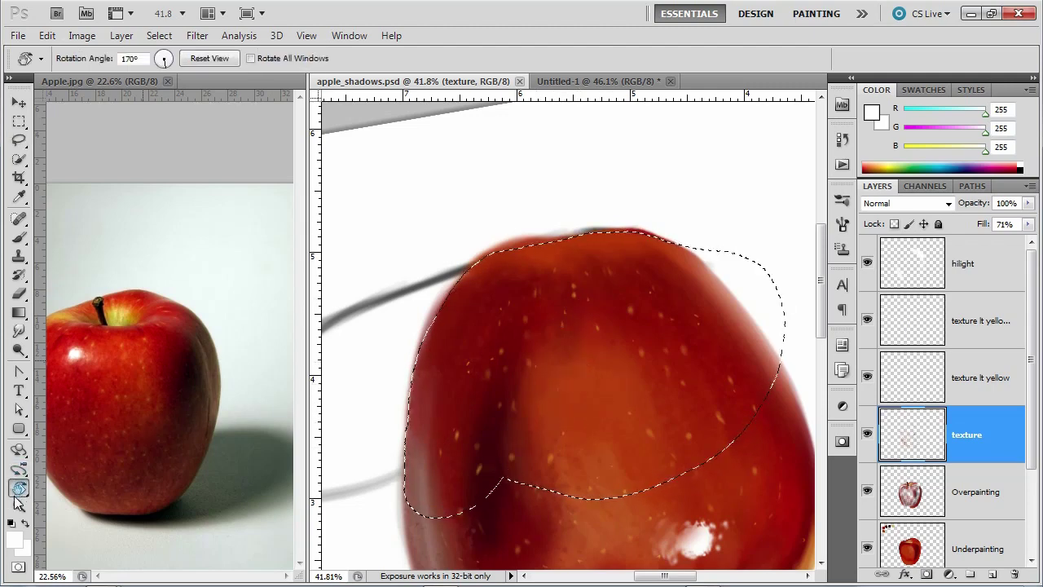
left_click(20, 487)
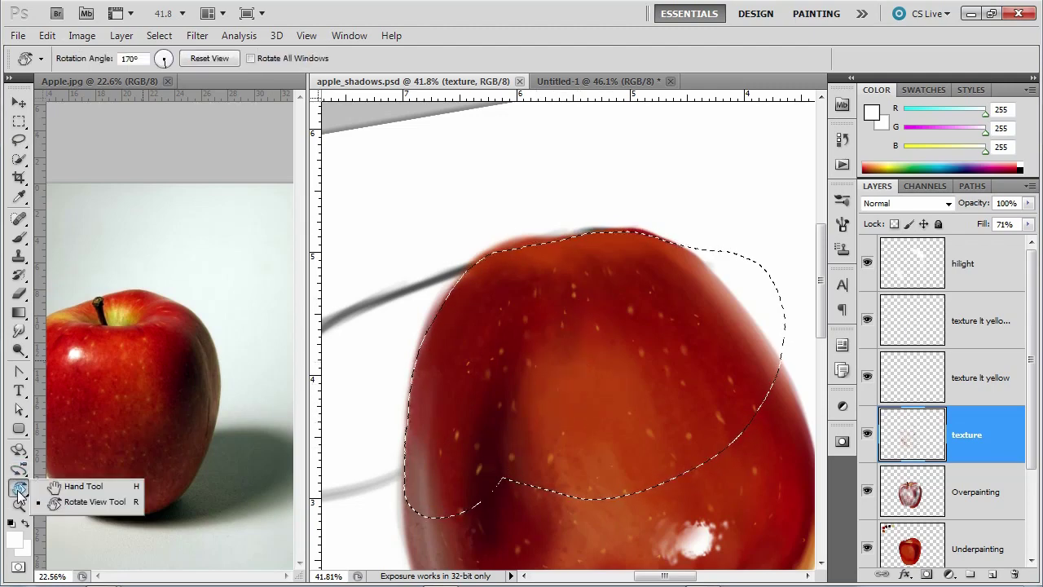
left_click(57, 502)
left_click(210, 59)
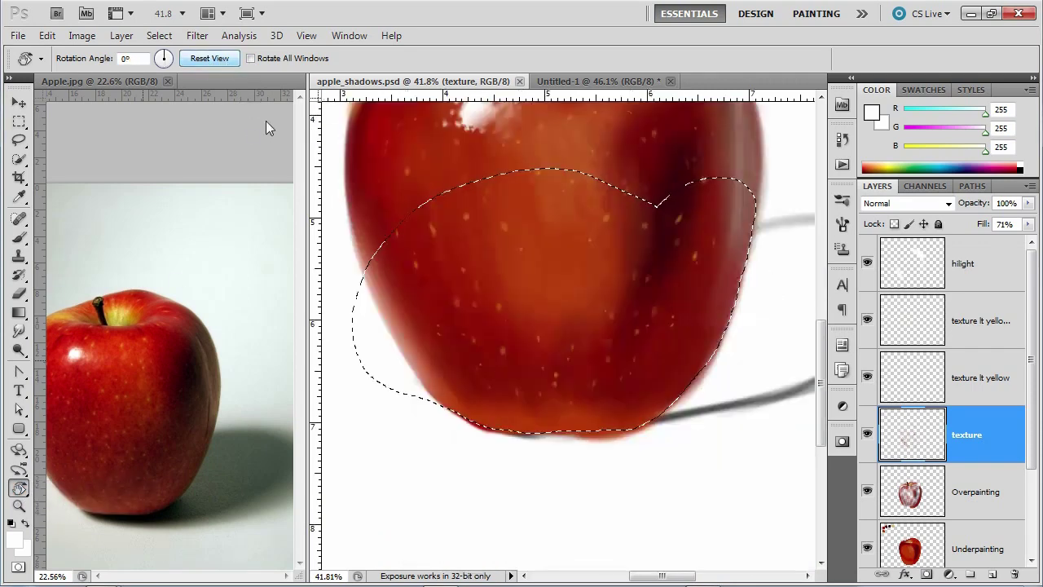
Rename the 'drawing' layer to 'shadow' in the Layers panel
scroll(611, 353, "down", 2)
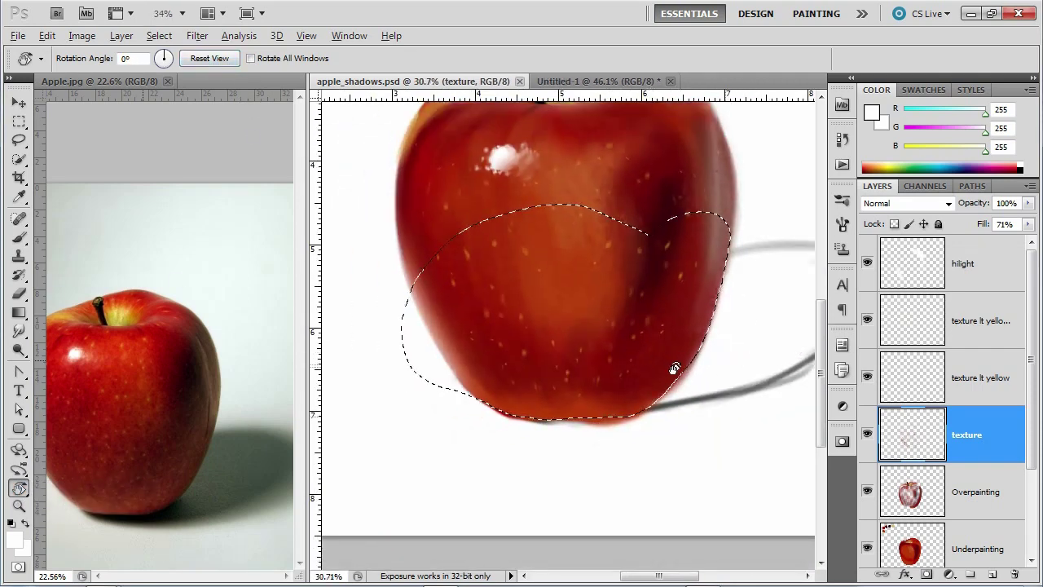
scroll(674, 368, "down", 1)
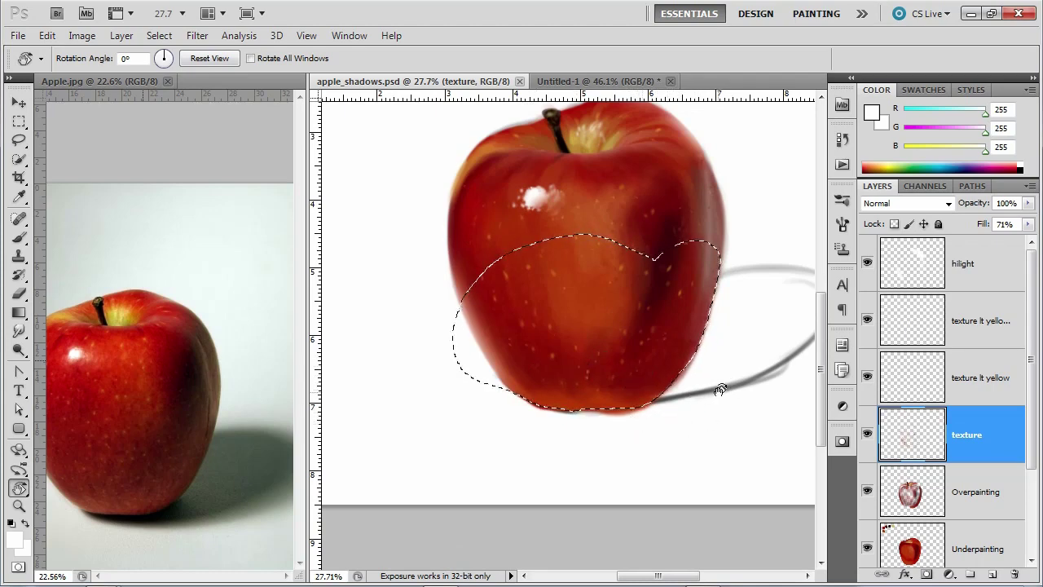
scroll(945, 367, "down", 3)
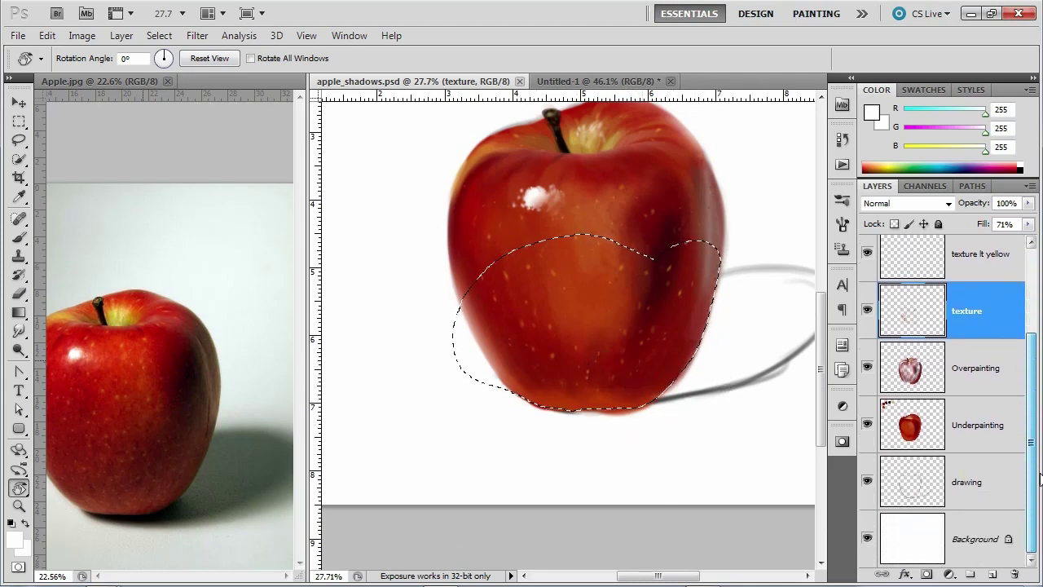
left_click(971, 486)
double_click(972, 487)
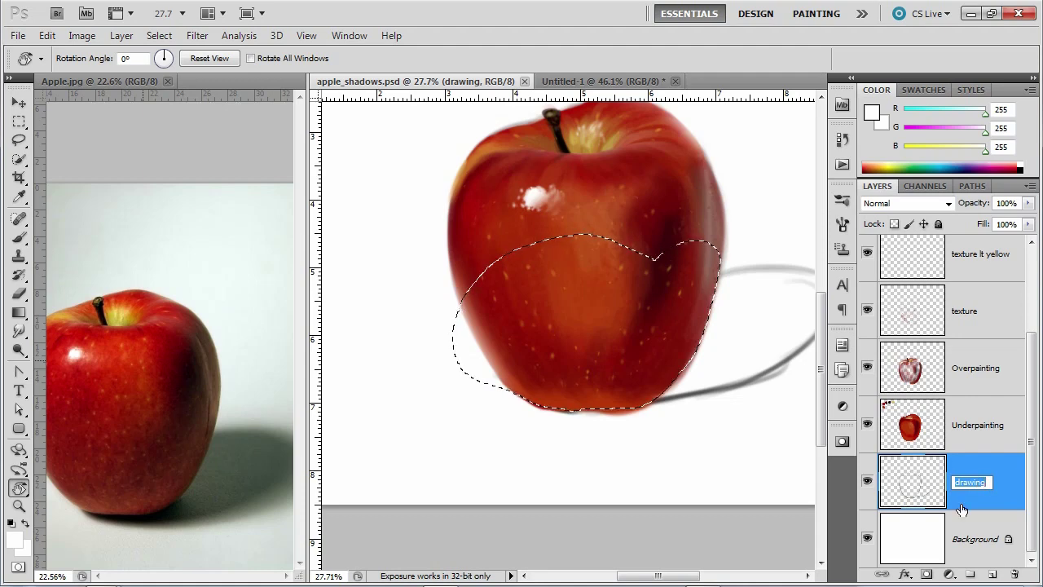
type("shadow")
left_click(901, 480)
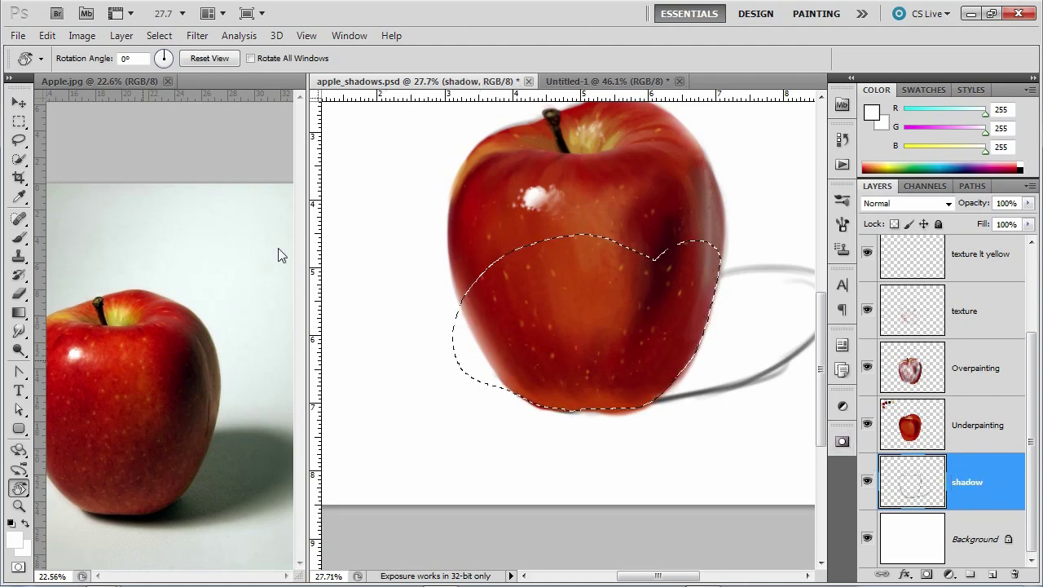
left_click(20, 239)
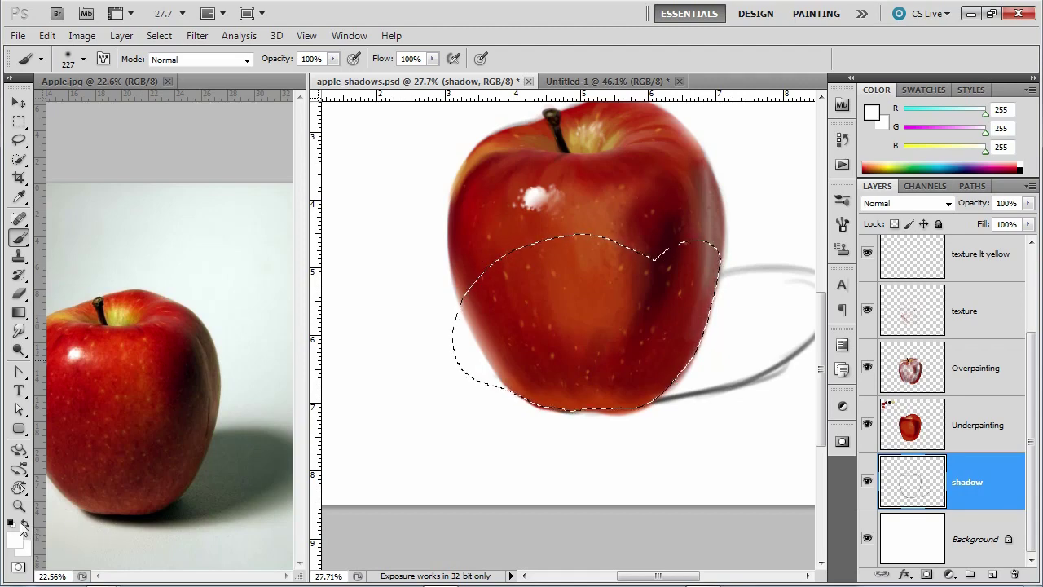
Set the brush to a 422 px tip with 0% hardness and recentre the apple
left_click(83, 59)
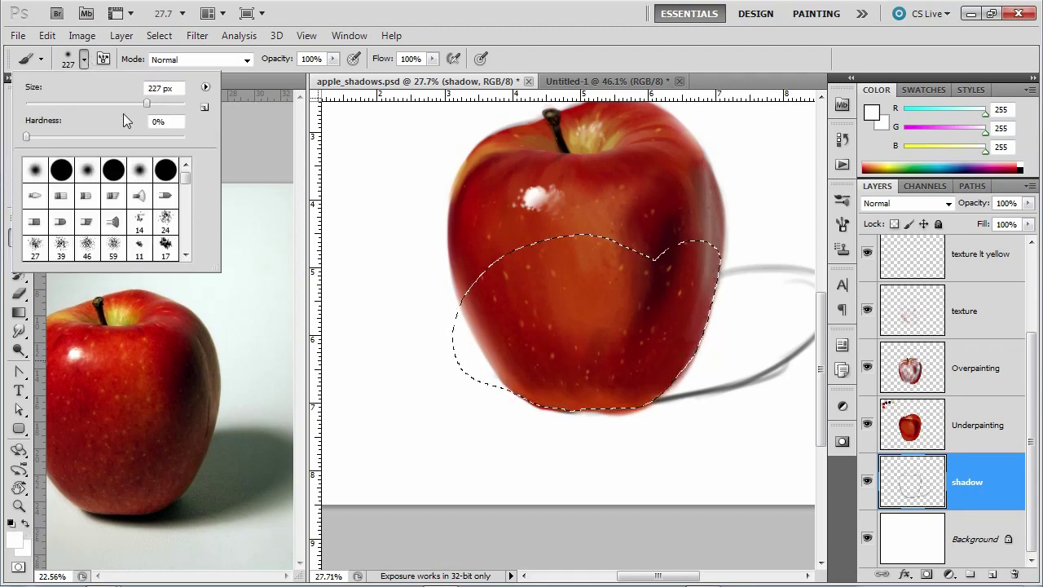
left_click_drag(147, 107, 162, 103)
left_click(376, 101)
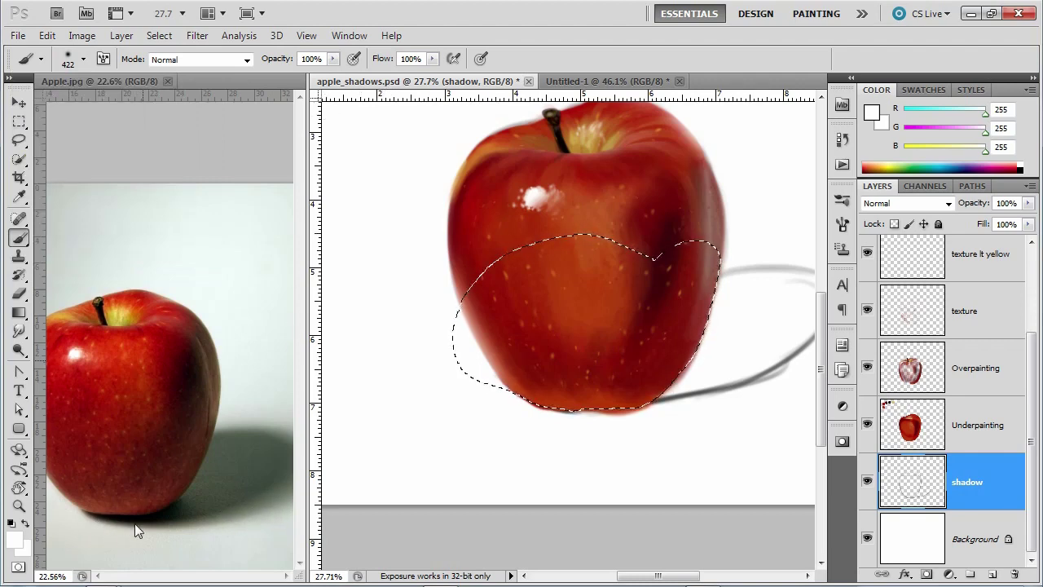
left_click_drag(747, 410, 640, 415)
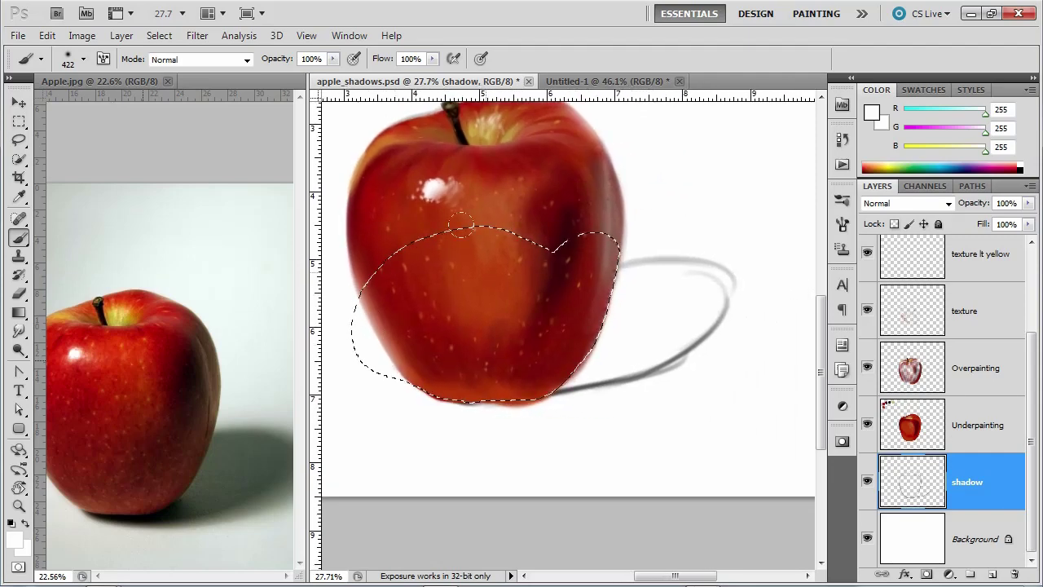
left_click(159, 35)
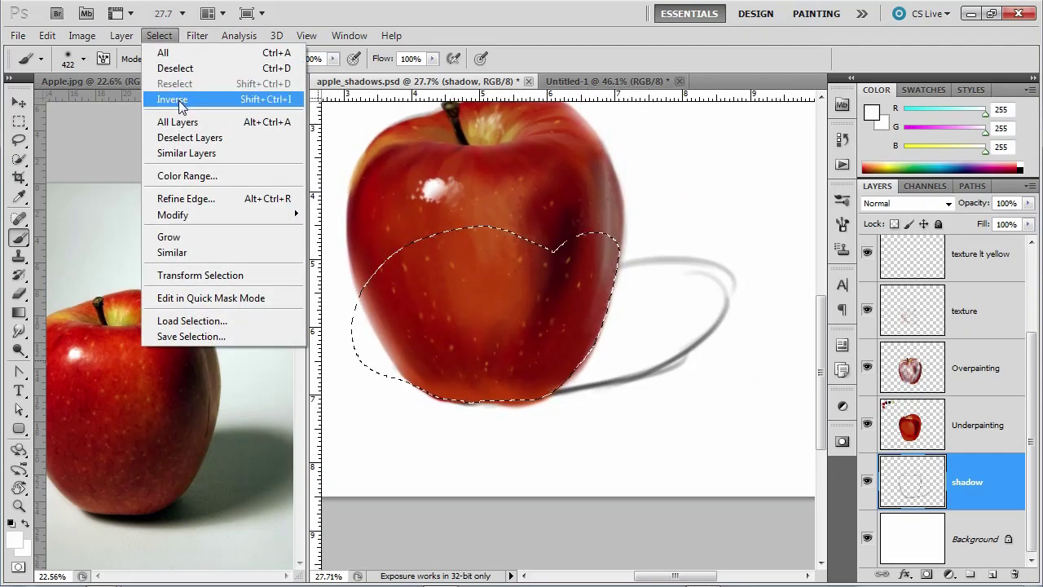
Invert the selection, sample the reference's grey-green shadow colour, and set brush opacity to 29%
left_click(179, 100)
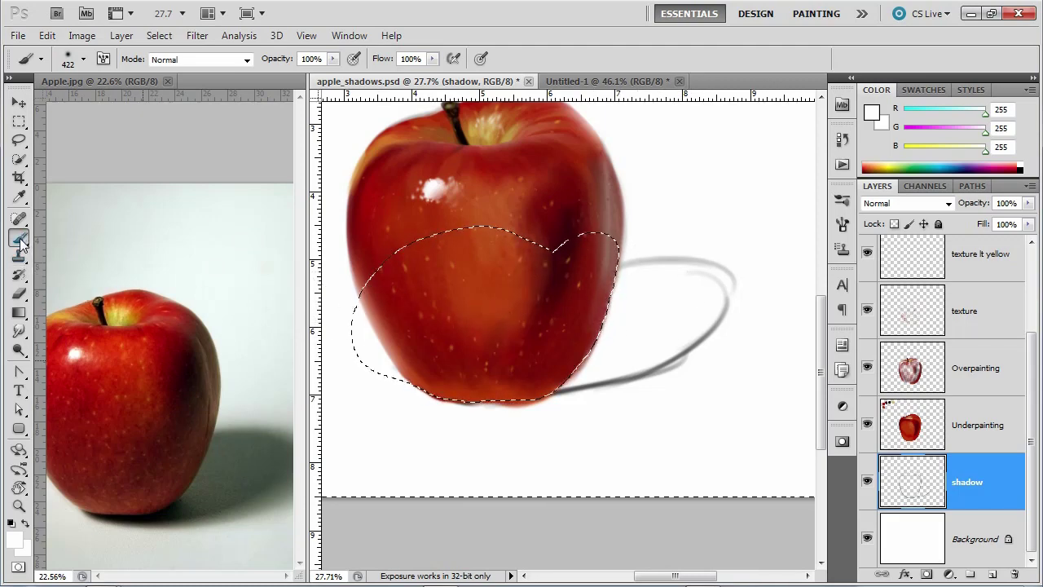
left_click(12, 521)
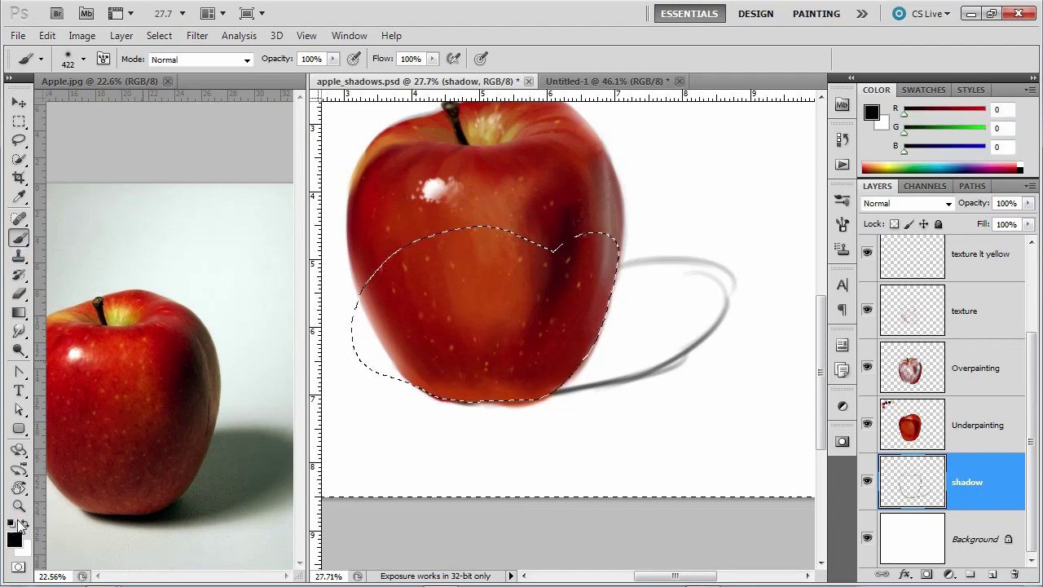
left_click(245, 468, "alt")
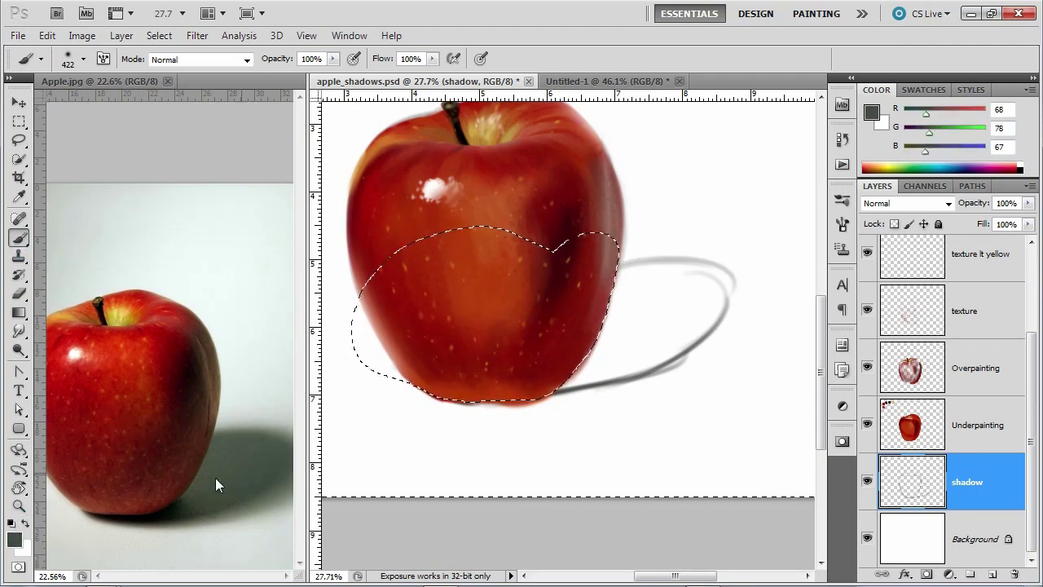
left_click(333, 60)
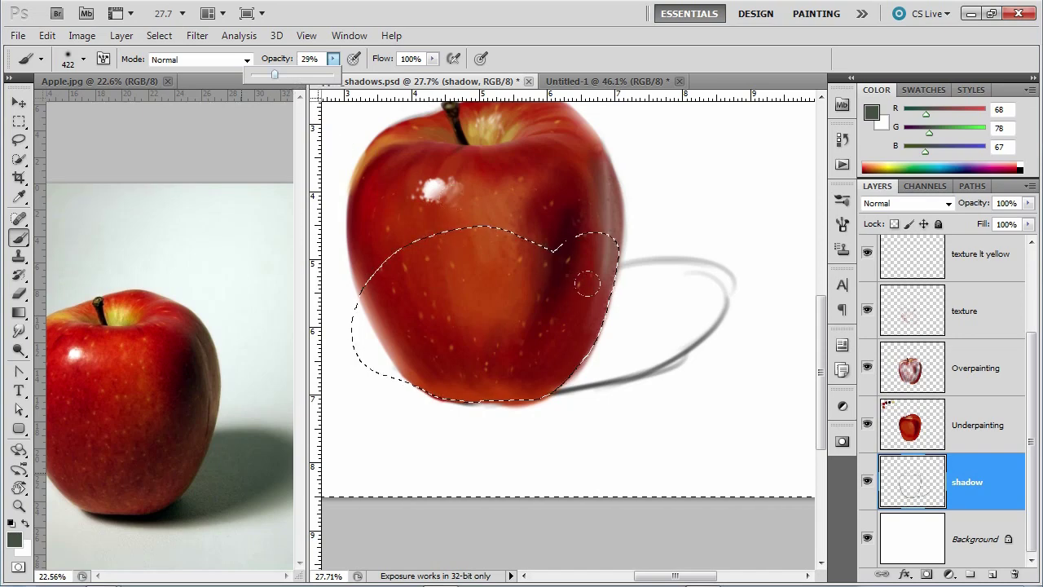
left_click(538, 336)
Paint a soft grey-green cast shadow to the right of the apple
mouse_move(542, 332)
left_mouse_down()
mouse_move(650, 289)
mouse_move(539, 345)
mouse_move(515, 337)
mouse_move(675, 283)
mouse_move(615, 307)
mouse_move(535, 318)
mouse_move(526, 333)
mouse_move(633, 277)
left_mouse_up()
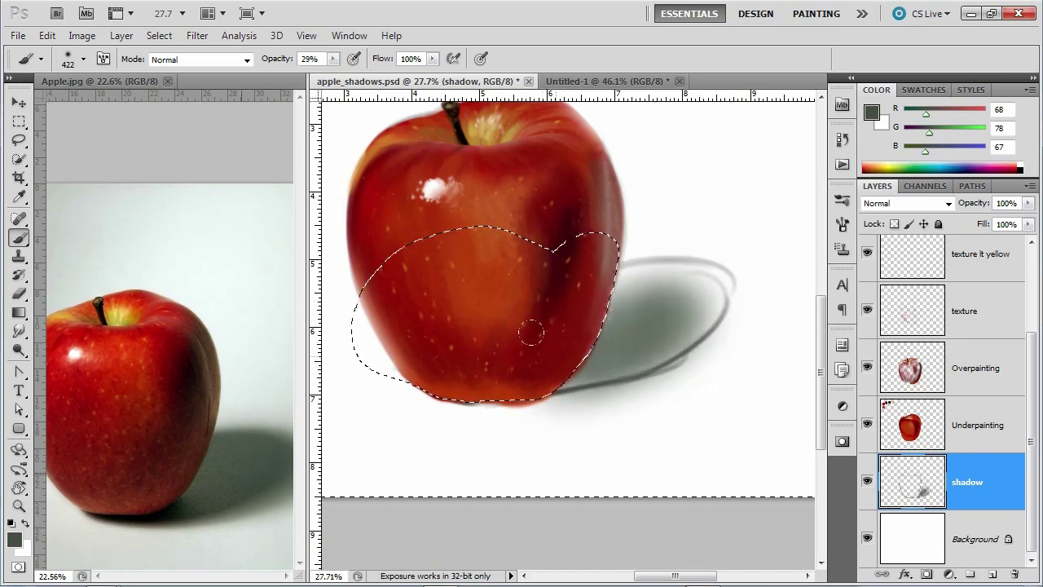
left_click_drag(530, 331, 657, 277)
left_click_drag(585, 292, 662, 281)
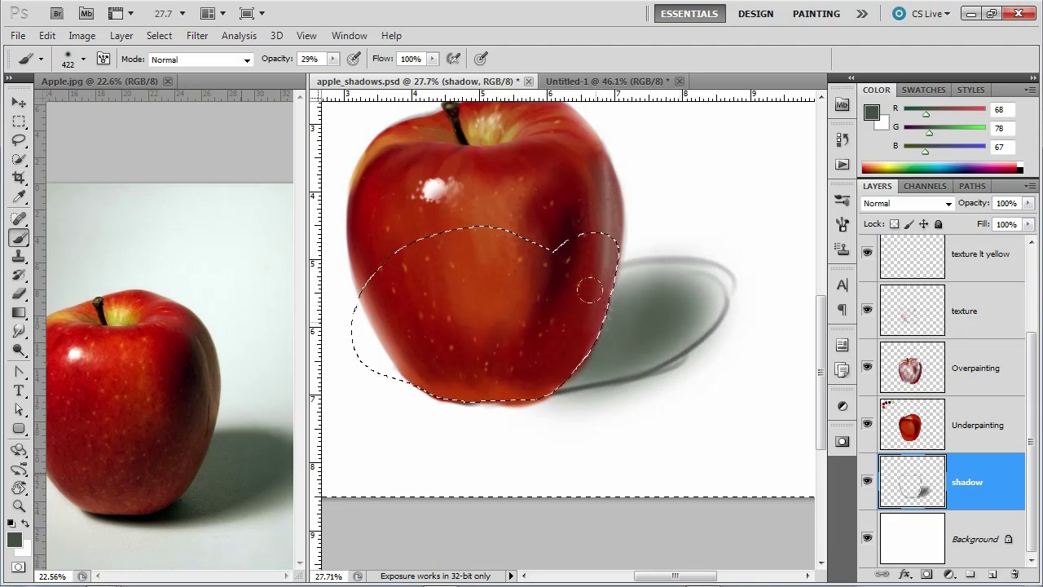
left_click_drag(589, 290, 624, 284)
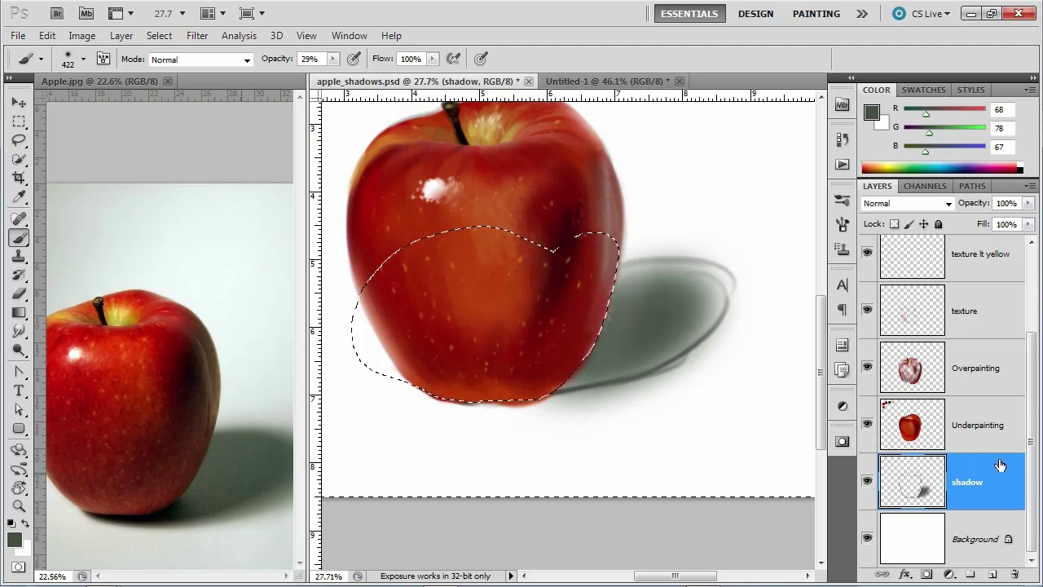
Move the shadow layer to the top of the layer stack
left_click_drag(985, 479, 989, 281)
left_click_drag(1032, 338, 1035, 245)
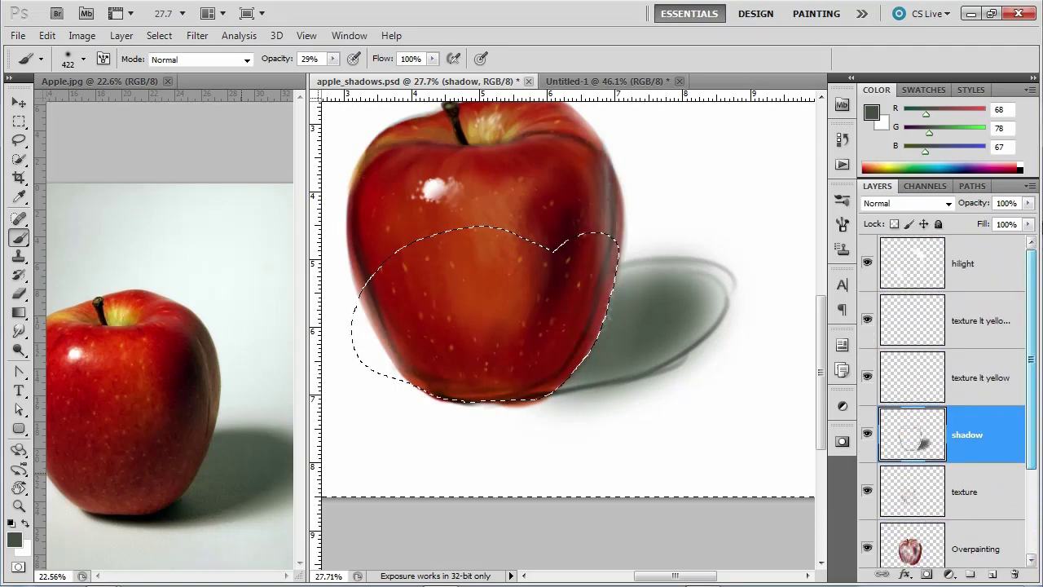
left_click_drag(975, 433, 989, 244)
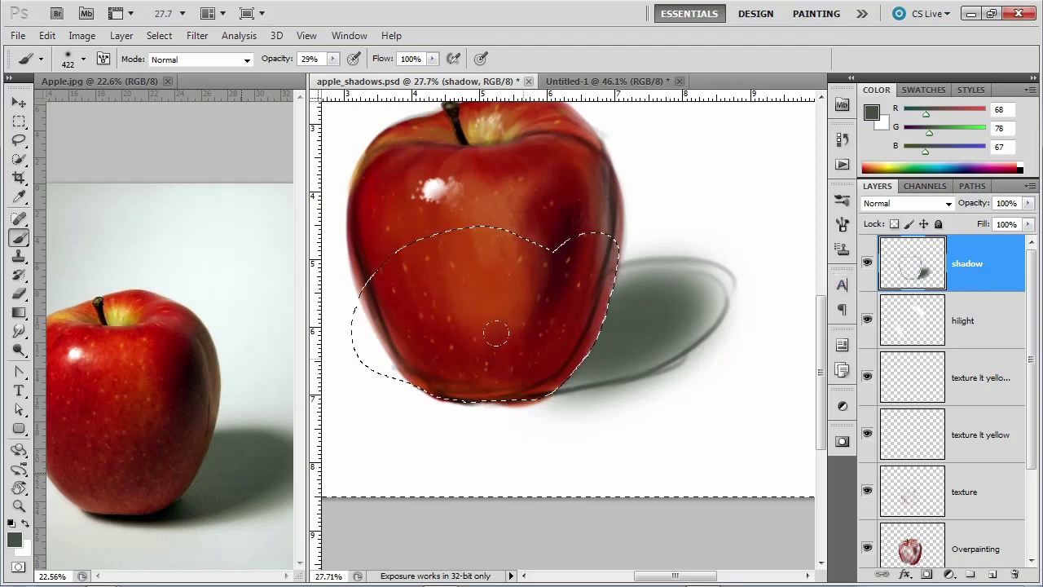
Even out the cast shadow, then soften its edges with a sampled light grey
mouse_move(701, 310)
left_mouse_down()
mouse_move(644, 299)
mouse_move(717, 342)
left_mouse_up()
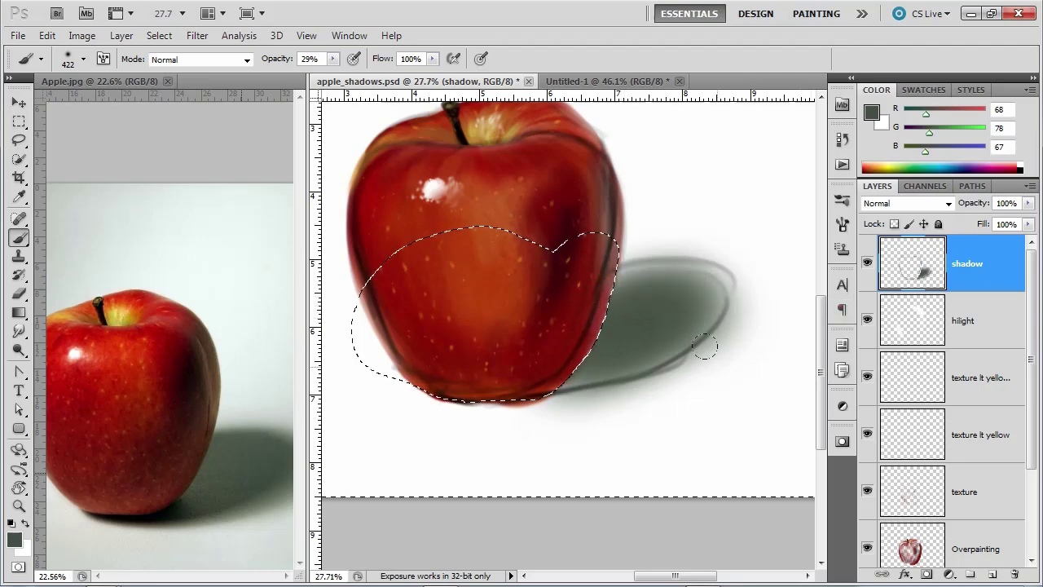
left_click(258, 538, "alt")
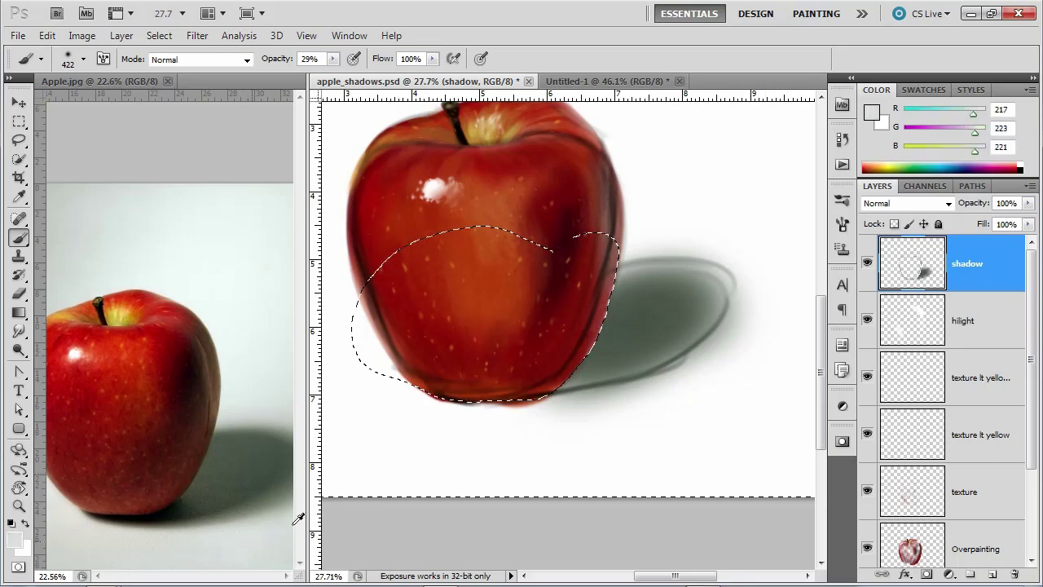
left_click_drag(584, 394, 691, 352)
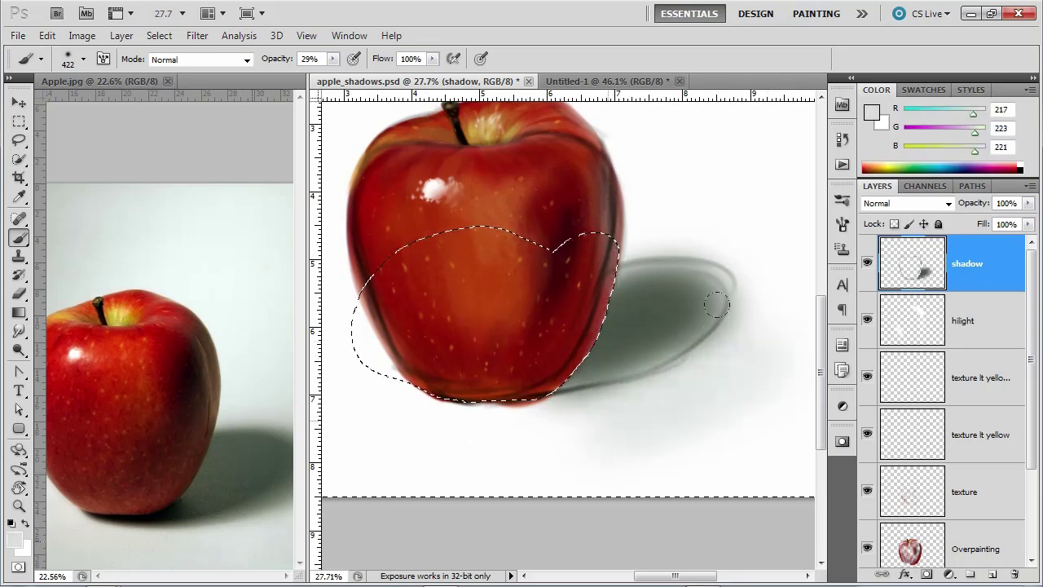
mouse_move(717, 304)
left_mouse_down()
mouse_move(690, 331)
mouse_move(585, 381)
mouse_move(745, 242)
mouse_move(624, 390)
mouse_move(684, 221)
mouse_move(740, 238)
mouse_move(639, 267)
mouse_move(680, 246)
mouse_move(641, 236)
left_mouse_up()
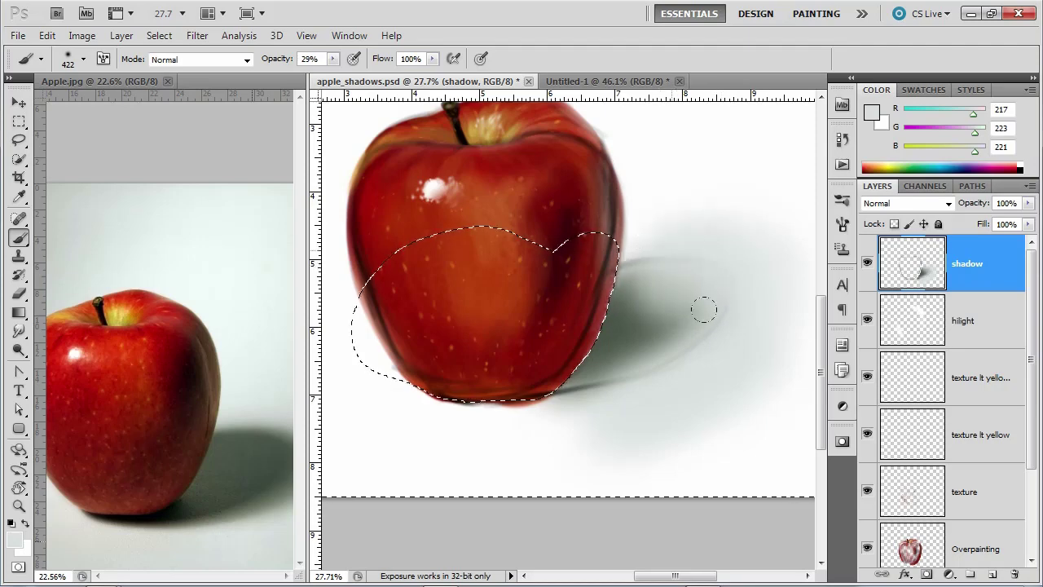
mouse_move(704, 309)
left_mouse_down()
mouse_move(680, 291)
mouse_move(570, 389)
mouse_move(652, 357)
mouse_move(589, 370)
mouse_move(519, 407)
mouse_move(641, 346)
mouse_move(720, 254)
mouse_move(628, 346)
mouse_move(637, 256)
mouse_move(620, 313)
mouse_move(623, 300)
mouse_move(681, 278)
mouse_move(710, 318)
mouse_move(683, 305)
mouse_move(666, 267)
mouse_move(608, 271)
mouse_move(695, 255)
mouse_move(714, 264)
mouse_move(668, 267)
mouse_move(609, 335)
mouse_move(524, 401)
mouse_move(649, 358)
mouse_move(592, 379)
mouse_move(596, 360)
mouse_move(433, 312)
mouse_move(555, 278)
mouse_move(631, 315)
mouse_move(624, 303)
mouse_move(546, 334)
left_mouse_up()
Darken the shadow near the apple's base with a 330 px brush, then shrink to 78 px
left_click(232, 476, "alt")
left_click_drag(593, 405, 608, 390)
mouse_move(615, 325)
left_mouse_down()
mouse_move(583, 358)
mouse_move(652, 302)
mouse_move(695, 302)
left_mouse_up()
mouse_move(570, 329)
left_mouse_down()
mouse_move(685, 318)
mouse_move(486, 367)
mouse_move(504, 373)
mouse_move(710, 292)
mouse_move(516, 348)
mouse_move(631, 290)
mouse_move(543, 337)
mouse_move(526, 372)
mouse_move(608, 318)
mouse_move(665, 314)
mouse_move(523, 348)
mouse_move(591, 336)
mouse_move(550, 345)
mouse_move(565, 354)
mouse_move(631, 327)
mouse_move(493, 402)
left_mouse_up()
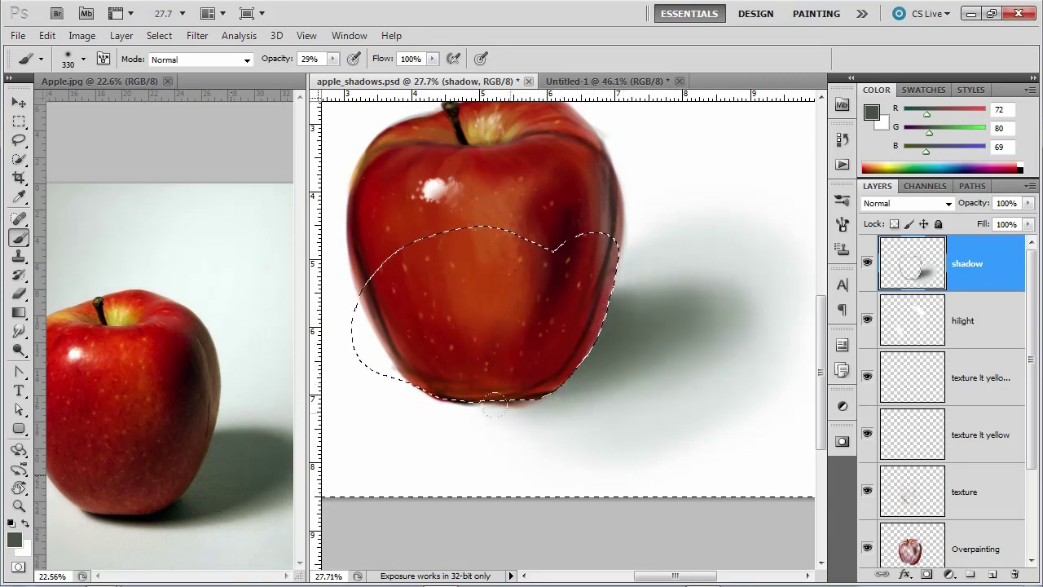
mouse_move(531, 447)
left_mouse_down()
mouse_move(546, 373)
mouse_move(500, 362)
left_mouse_up()
left_click_drag(597, 364, 574, 372)
Raise brush hardness to 53% and darken the apple's bottom contact edge
left_click(84, 59)
left_click_drag(83, 137, 112, 139)
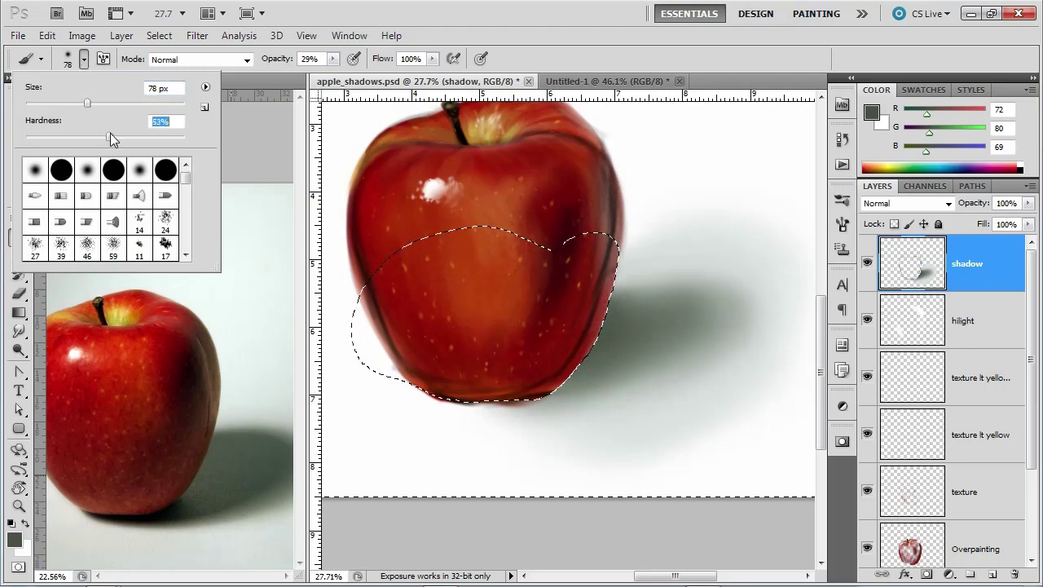
left_click(482, 380)
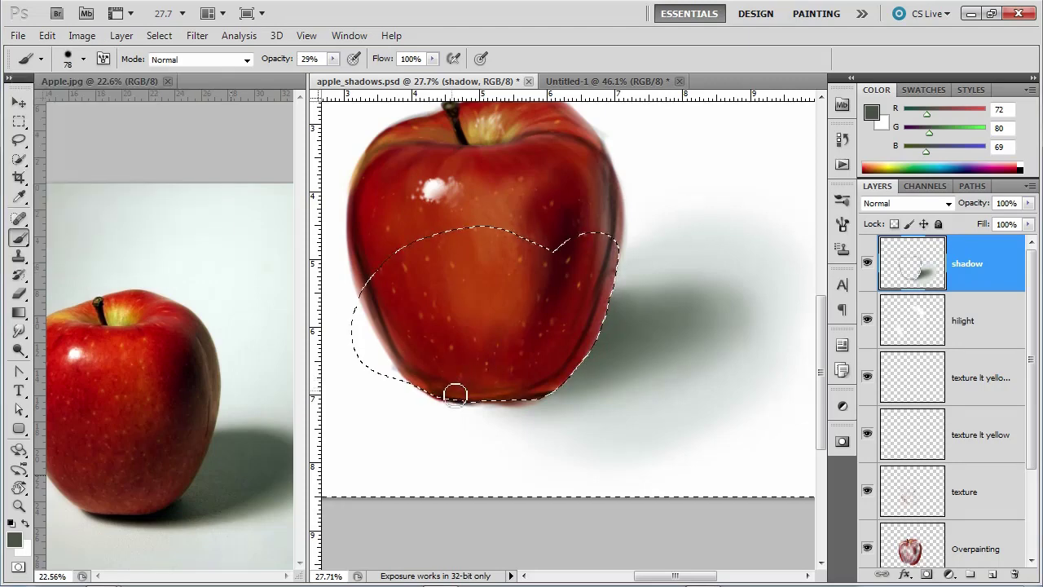
mouse_move(462, 398)
left_mouse_down()
mouse_move(539, 404)
mouse_move(469, 401)
mouse_move(535, 385)
mouse_move(468, 400)
mouse_move(513, 392)
mouse_move(502, 403)
mouse_move(513, 396)
mouse_move(464, 401)
mouse_move(553, 388)
mouse_move(485, 411)
mouse_move(653, 343)
mouse_move(548, 395)
mouse_move(670, 354)
mouse_move(571, 390)
mouse_move(610, 376)
mouse_move(567, 372)
mouse_move(636, 363)
mouse_move(573, 375)
mouse_move(638, 345)
mouse_move(544, 379)
mouse_move(663, 358)
mouse_move(553, 376)
mouse_move(690, 364)
mouse_move(539, 401)
mouse_move(631, 375)
mouse_move(452, 377)
left_mouse_up()
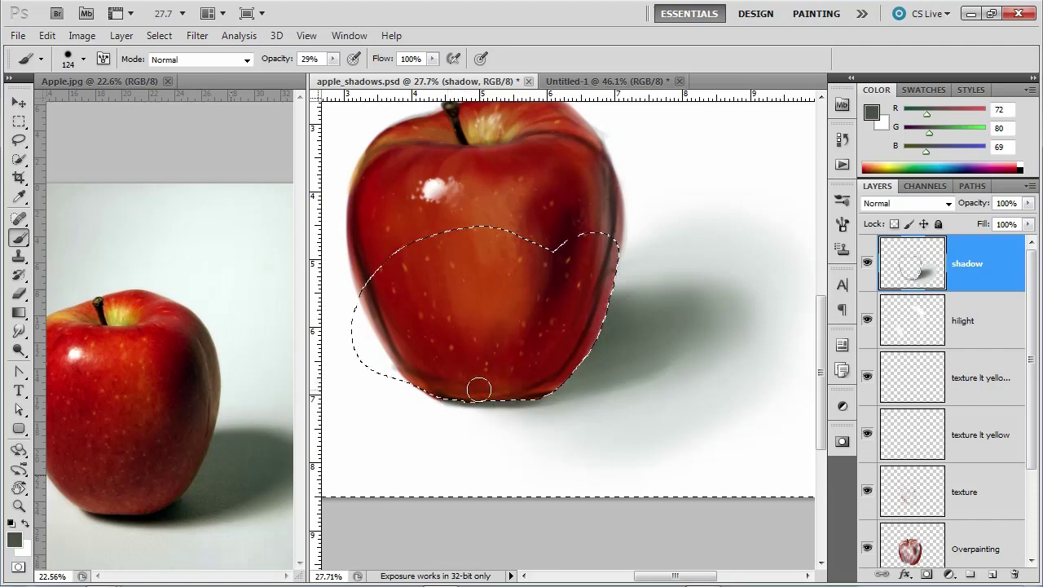
Sample dark brown, reset to black, and lower brush hardness to 26%
left_click(145, 515, "alt")
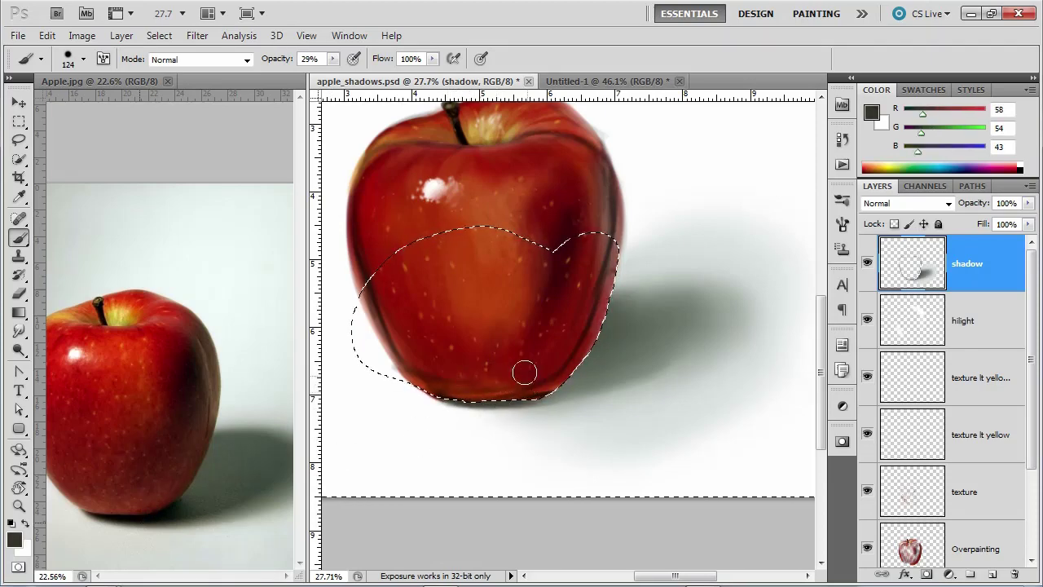
left_click(12, 523)
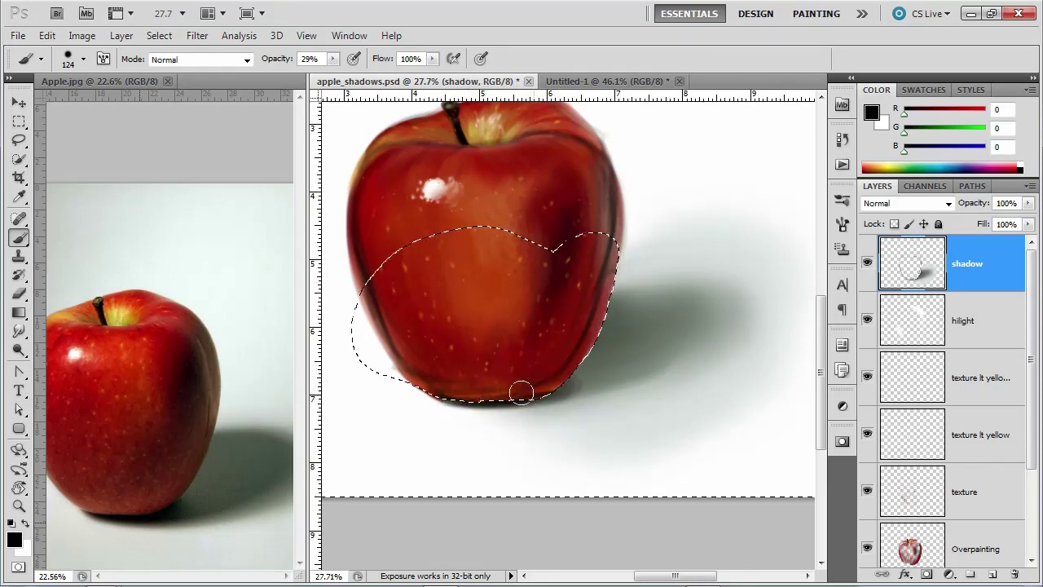
left_click(83, 59)
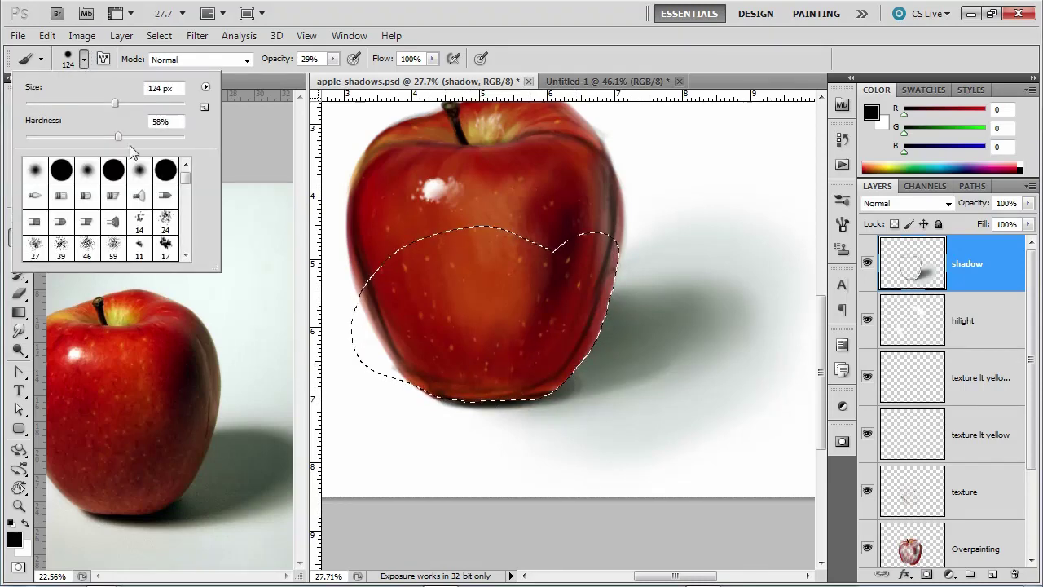
left_click_drag(129, 145, 71, 146)
left_click(601, 364)
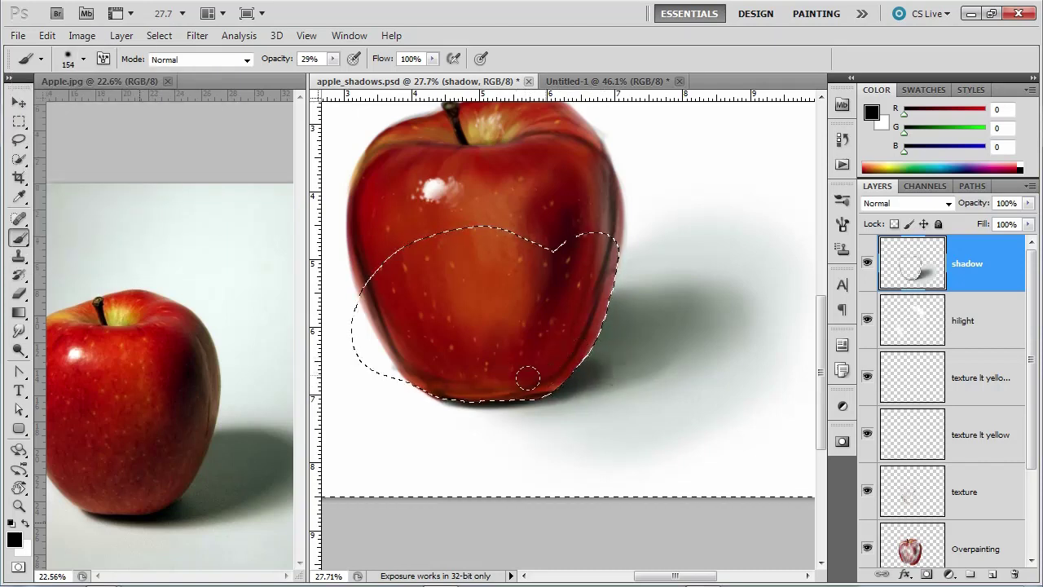
With the Eraser active, invert the selection onto the apple, then deselect
scroll(690, 437, "down", 2)
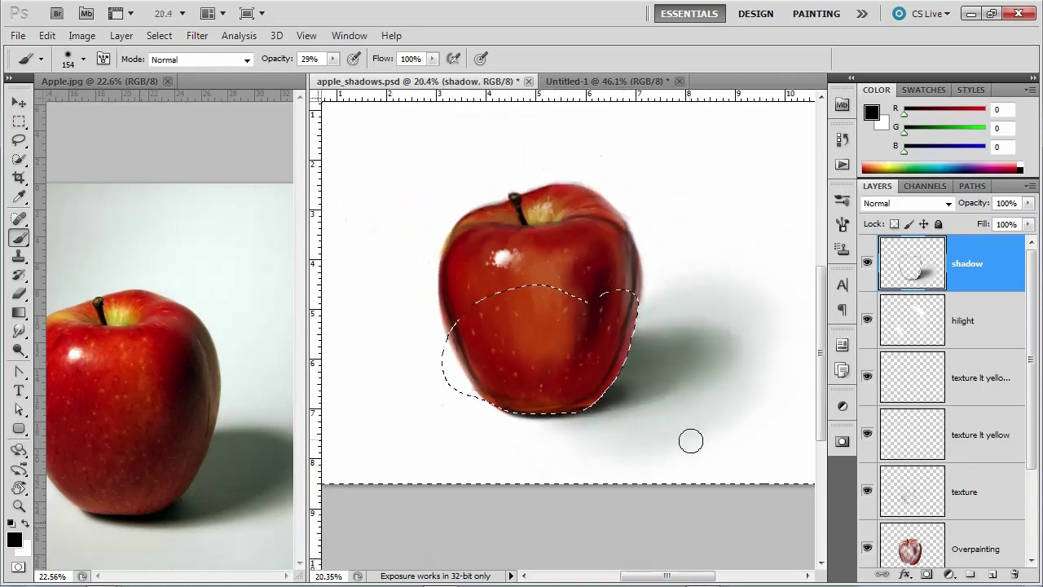
scroll(693, 436, "down", 1)
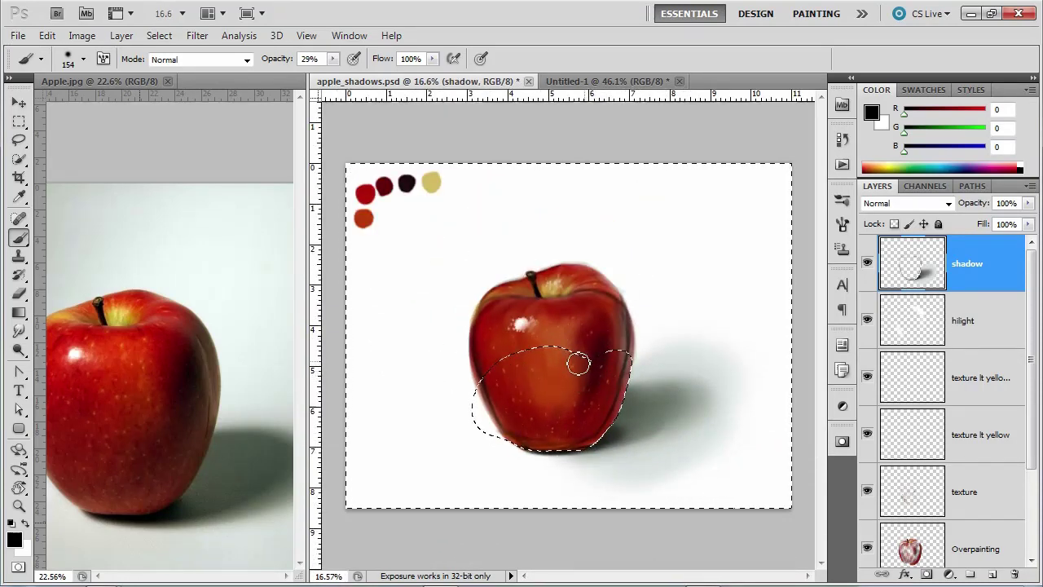
left_click(19, 295)
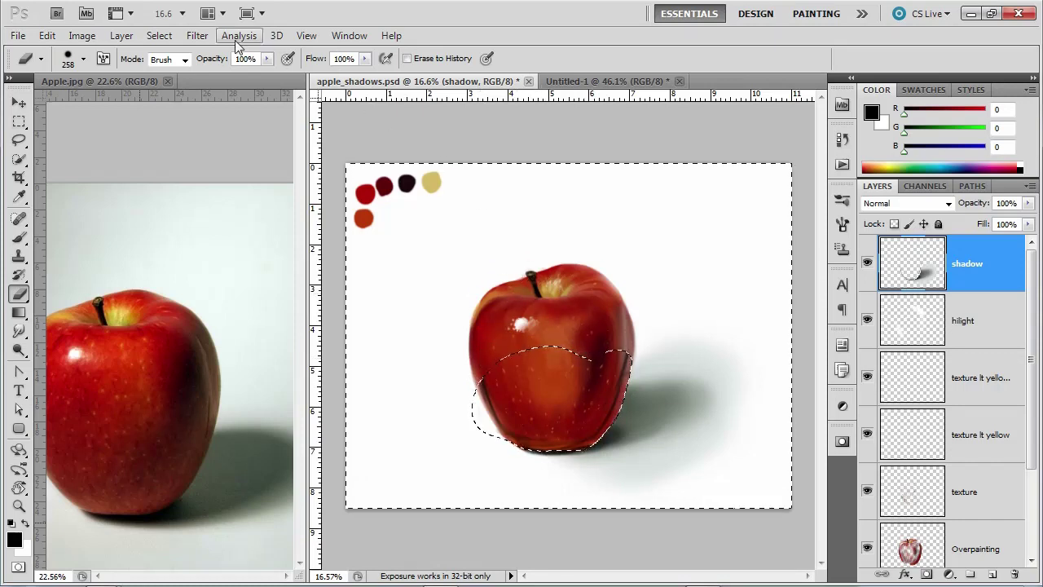
left_click(159, 36)
left_click(173, 99)
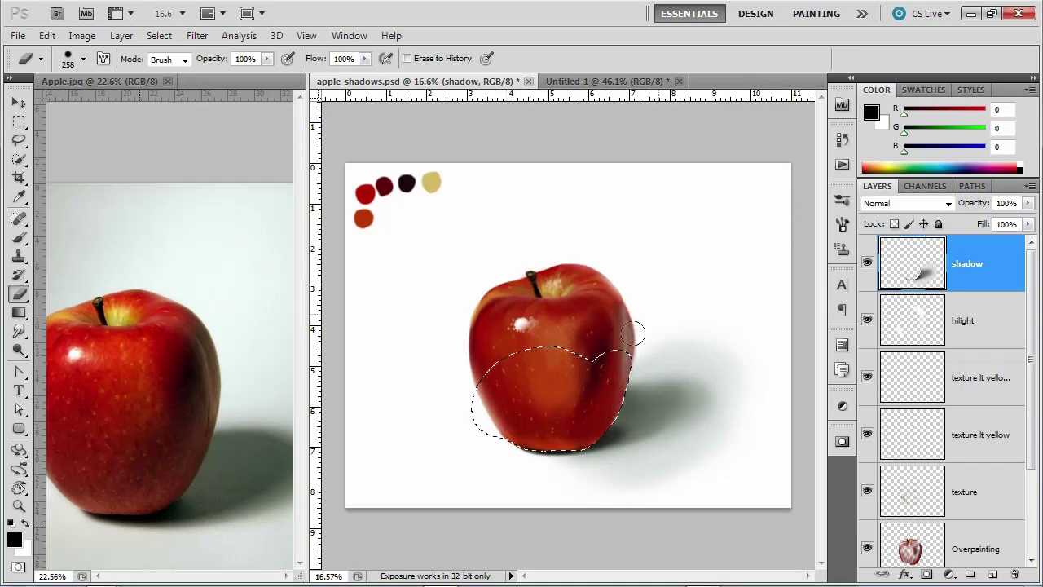
left_click(161, 36)
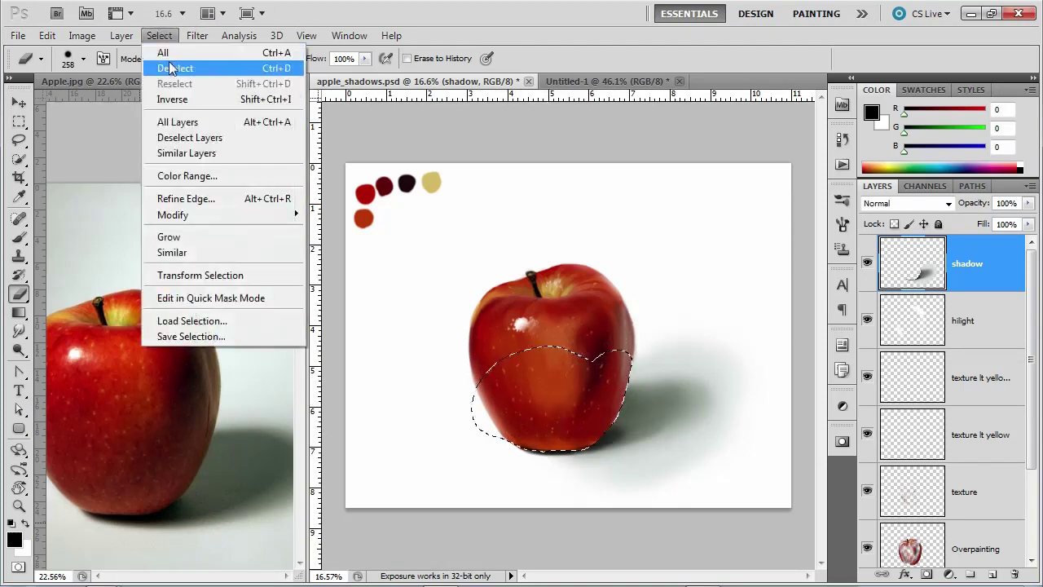
left_click(174, 67)
scroll(641, 503, "up", 3)
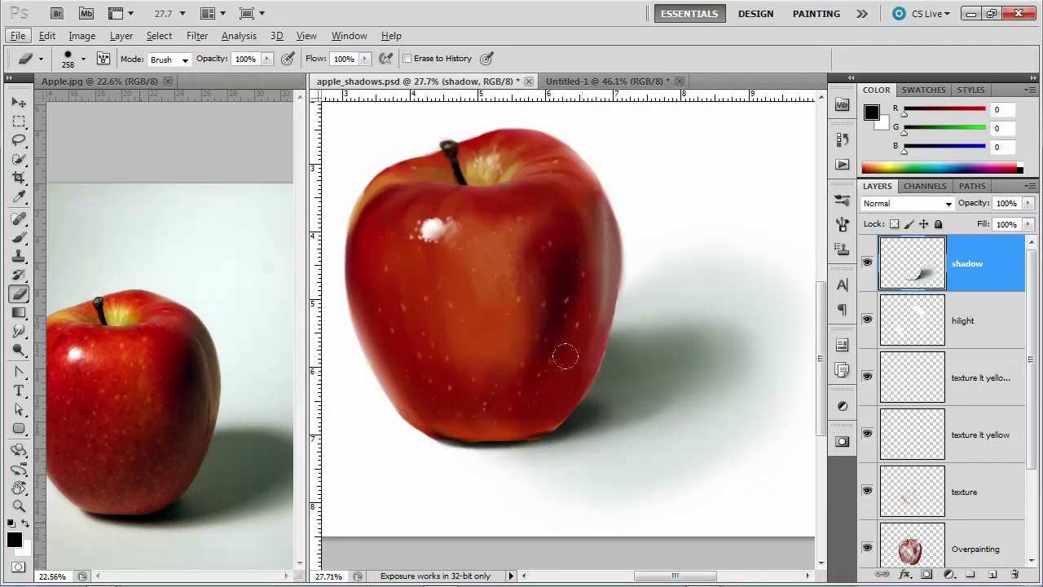
With a smaller brush, darken the shadow along the apple's lower-right edge using sampled greys
scroll(570, 359, "up", 1)
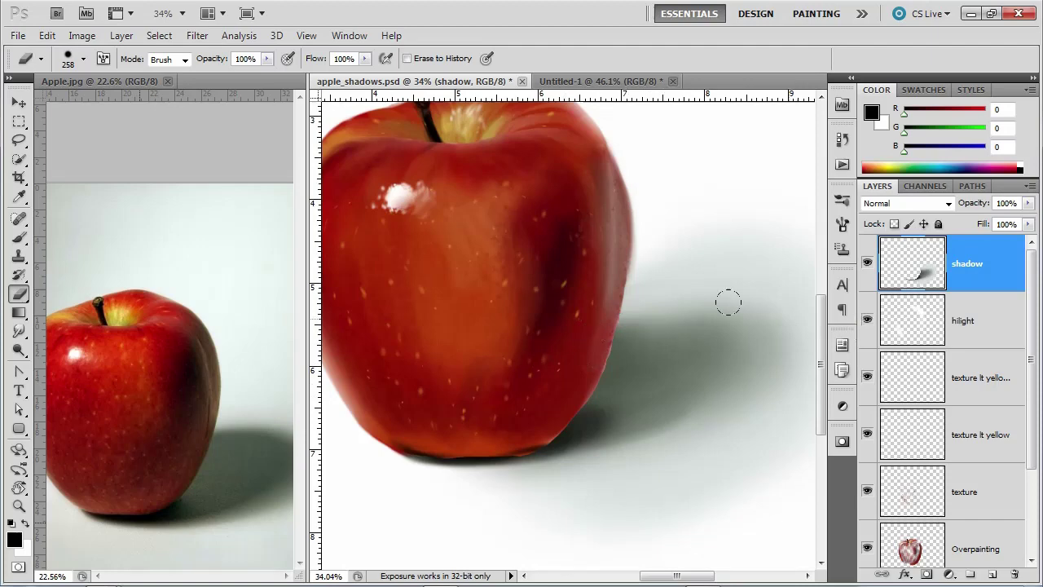
left_click(20, 238)
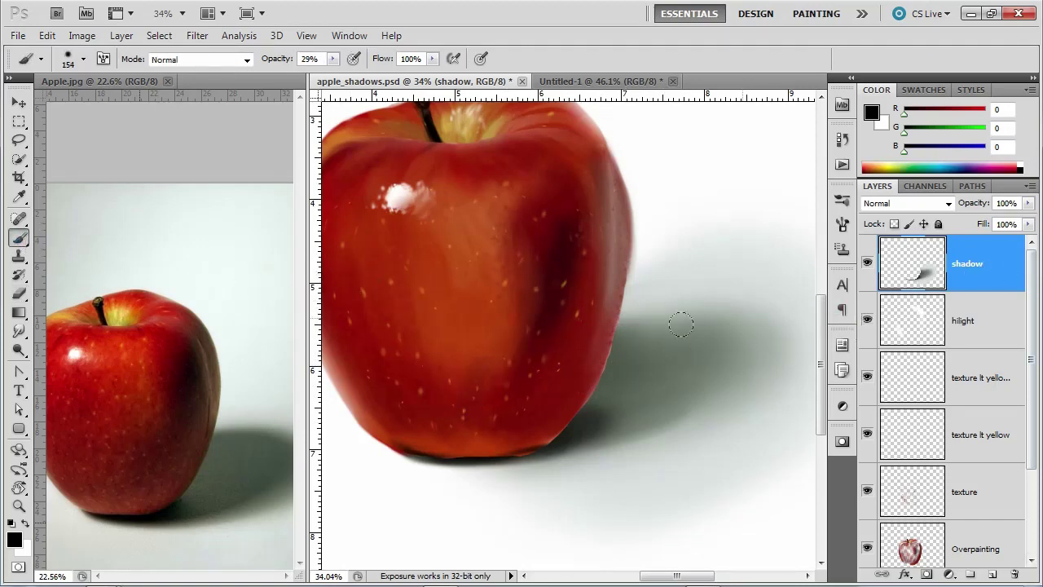
left_click_drag(593, 367, 580, 373)
left_click(560, 446, "alt")
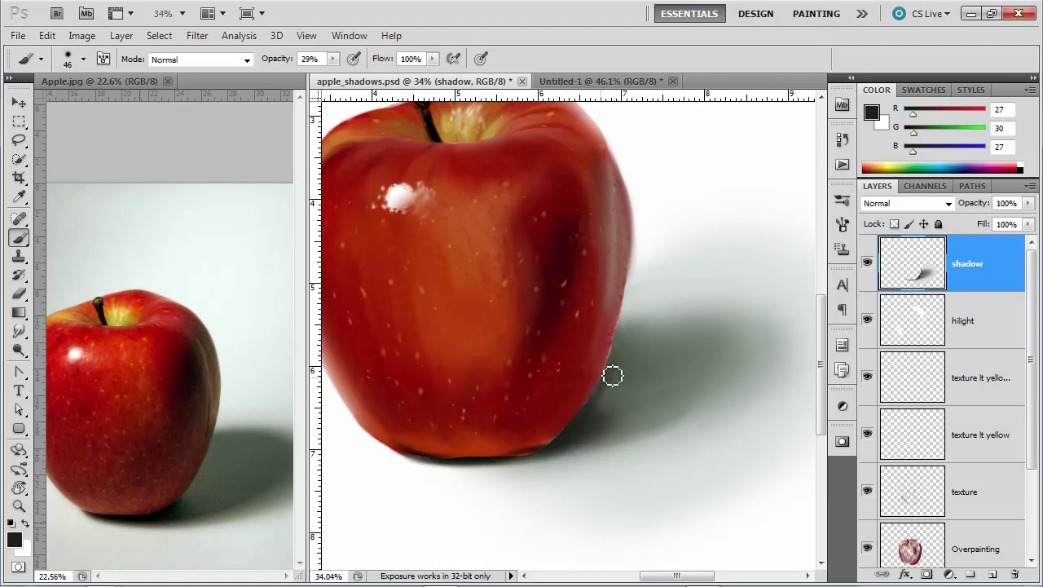
left_click(627, 352, "alt")
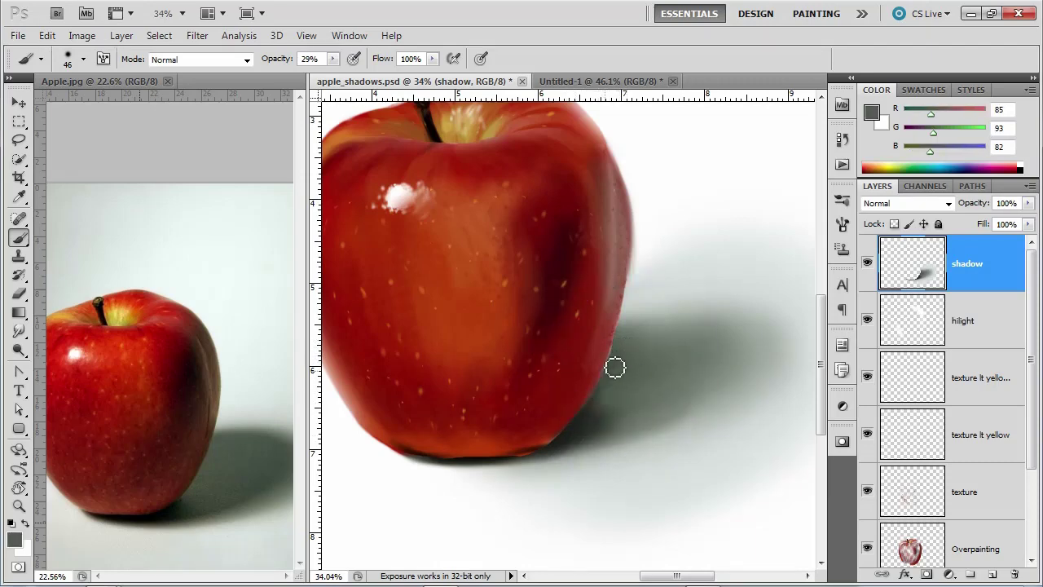
mouse_move(622, 351)
left_mouse_down()
mouse_move(617, 388)
mouse_move(617, 364)
mouse_move(569, 441)
mouse_move(612, 388)
mouse_move(561, 438)
mouse_move(584, 382)
mouse_move(556, 415)
mouse_move(564, 386)
mouse_move(589, 435)
mouse_move(559, 445)
left_mouse_up()
Paint a near-black contact shadow under the apple from the reference's darkest tone
left_click(573, 433, "alt")
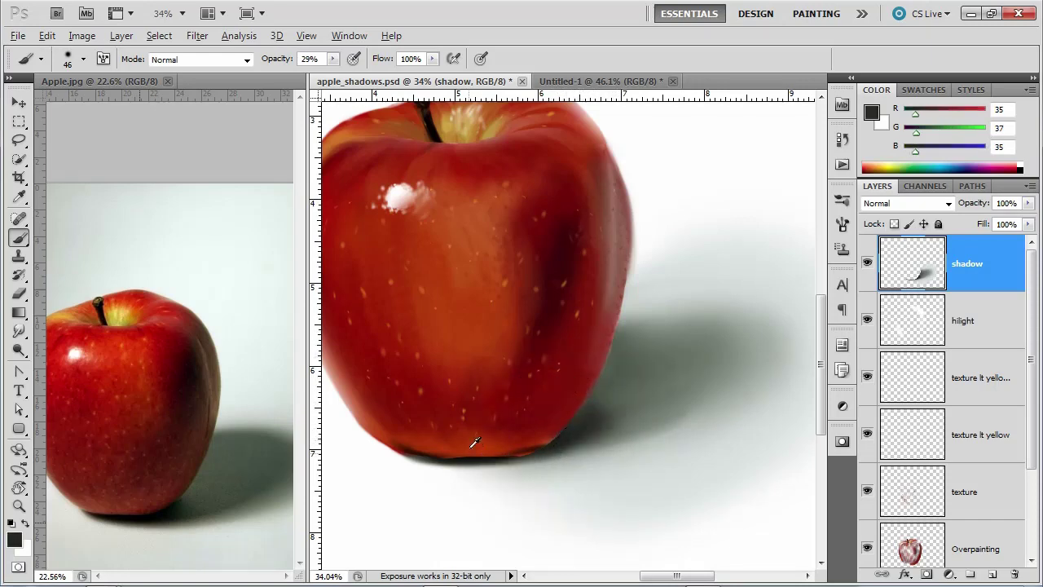
left_click(165, 506, "alt")
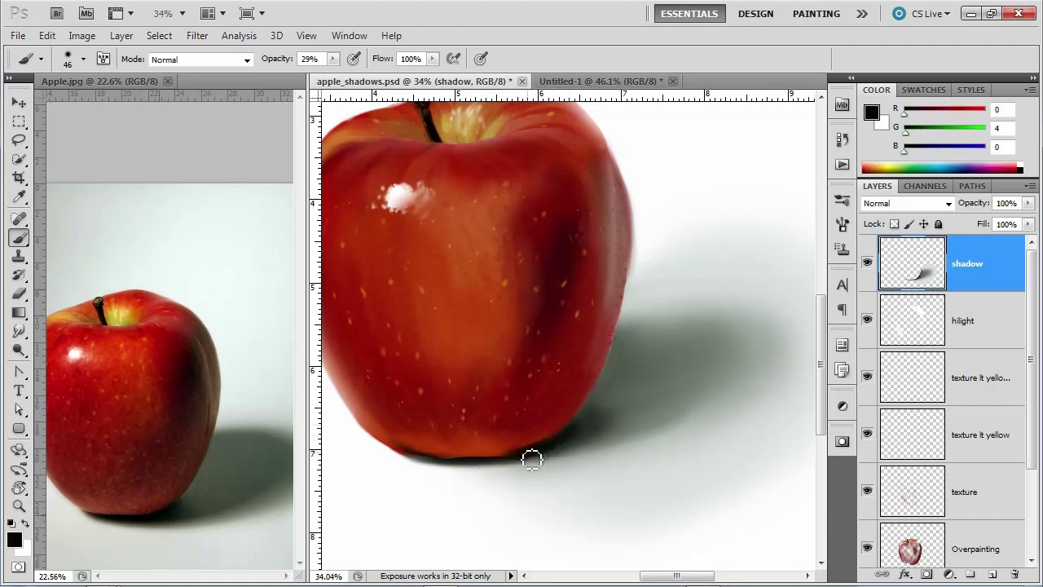
mouse_move(593, 418)
left_mouse_down()
mouse_move(554, 445)
mouse_move(460, 468)
left_mouse_up()
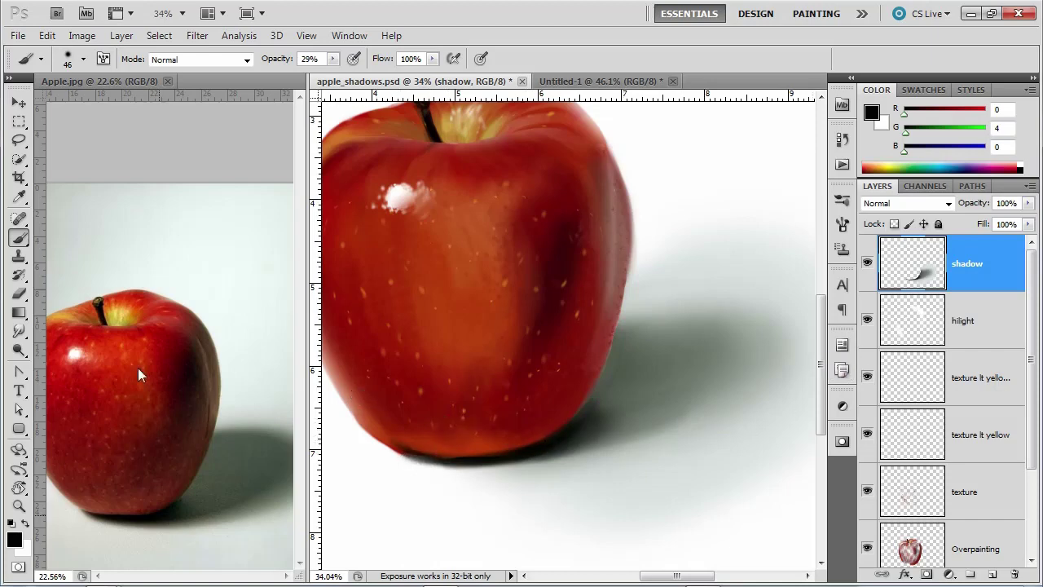
Compare by toggling the shadow layer, then lighten the bottom edge with a 99 px eraser
left_click(866, 265)
left_click(866, 265)
left_click(19, 294)
mouse_move(392, 401)
left_mouse_down()
mouse_move(407, 388)
mouse_move(400, 393)
left_mouse_up()
left_click_drag(420, 441, 434, 424)
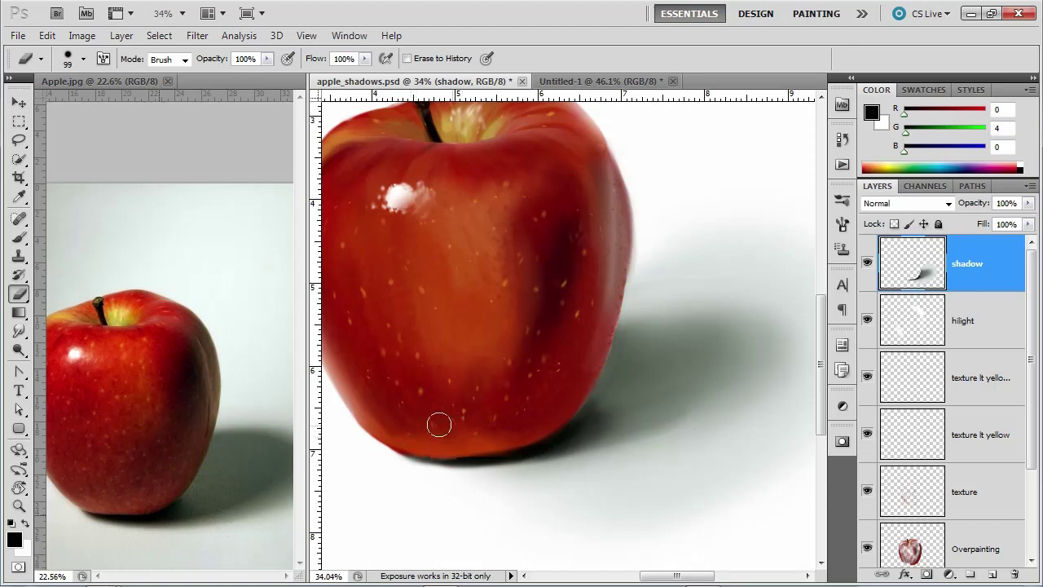
scroll(735, 389, "down", 5)
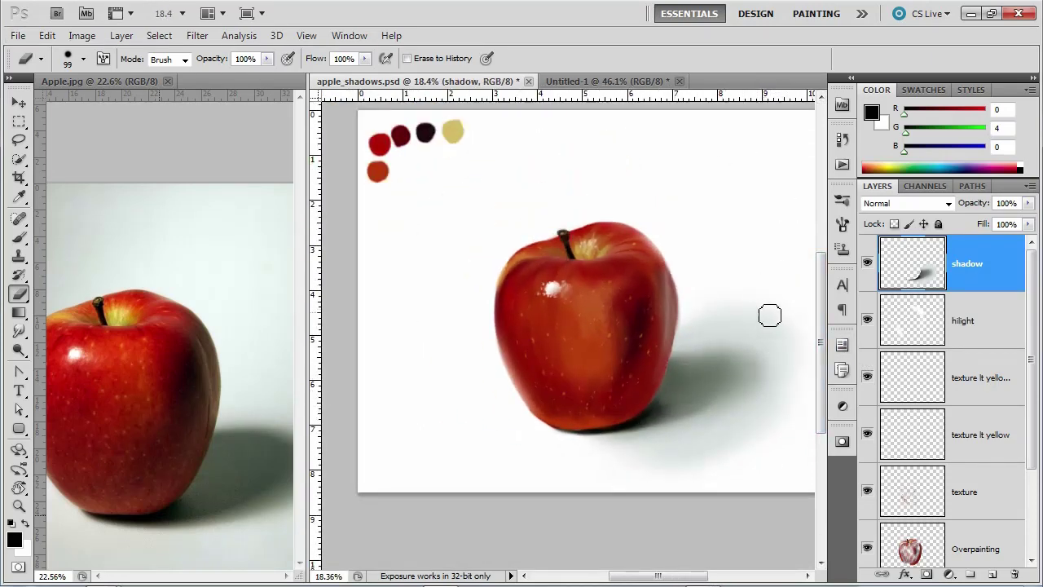
Erase the five colour swatch dabs at top-left from the Underpainting layer
scroll(769, 314, "down", 2)
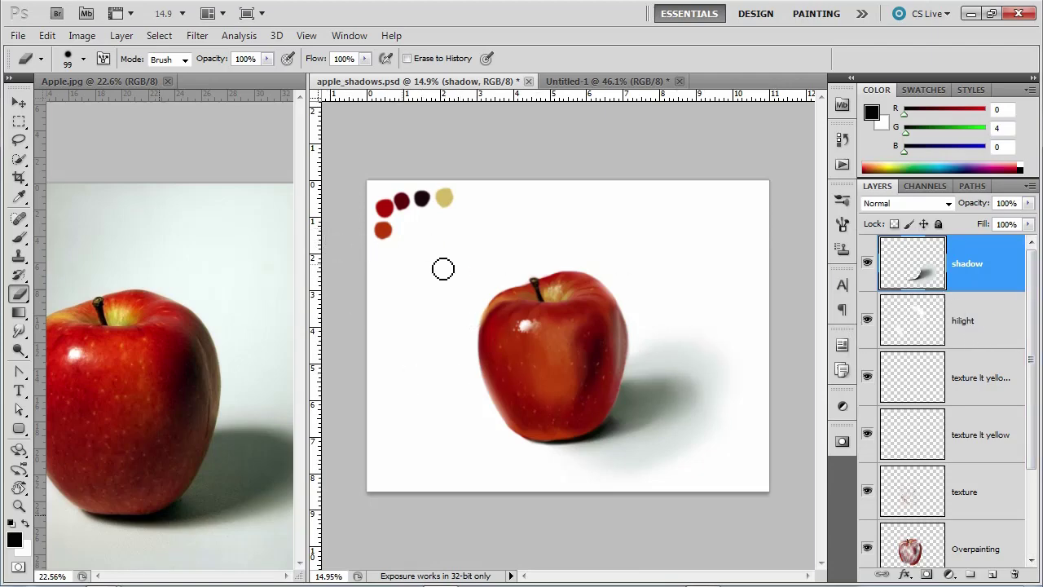
scroll(1039, 299, "down", 3)
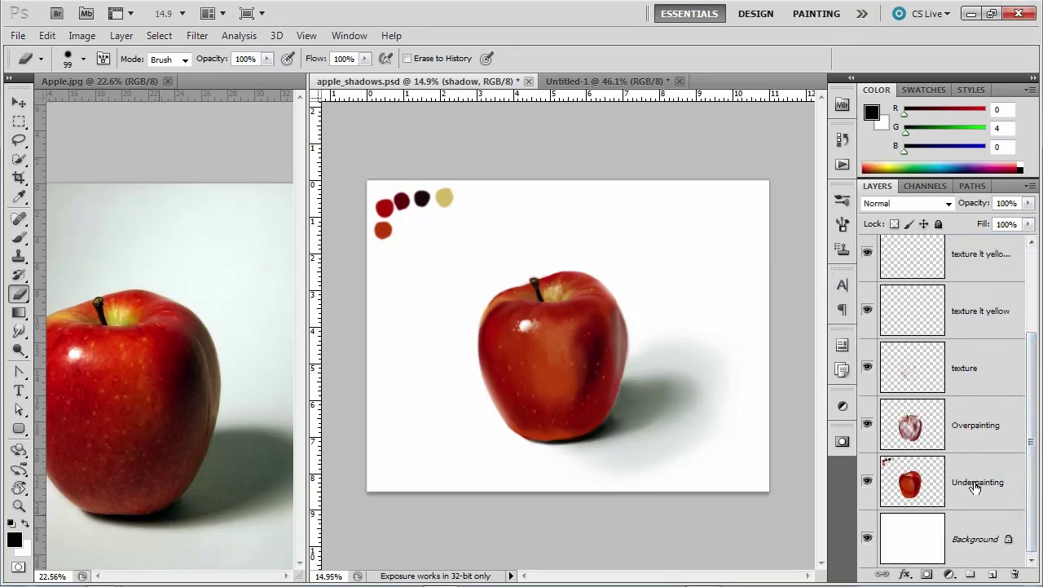
left_click(939, 477)
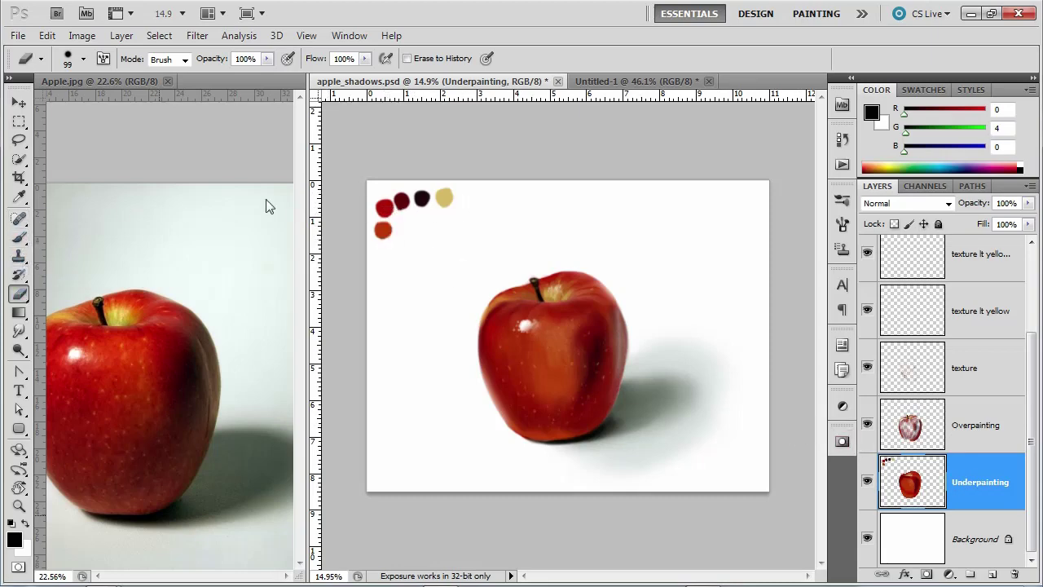
left_click(440, 214)
left_click_drag(457, 193, 402, 213)
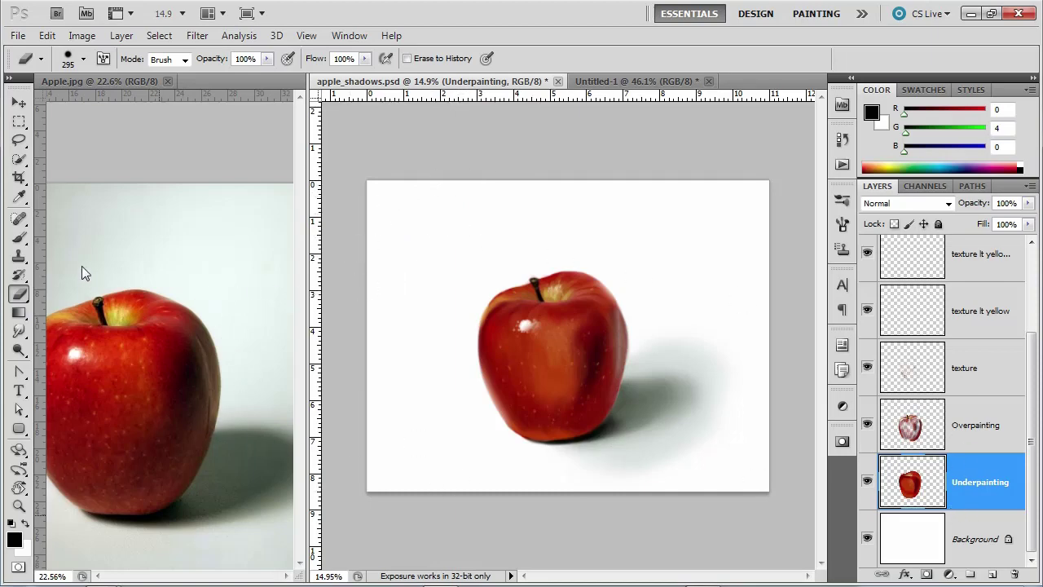
Set up the Brush at 862 px with low hardness and 18% opacity
left_click(19, 235)
left_click(83, 59)
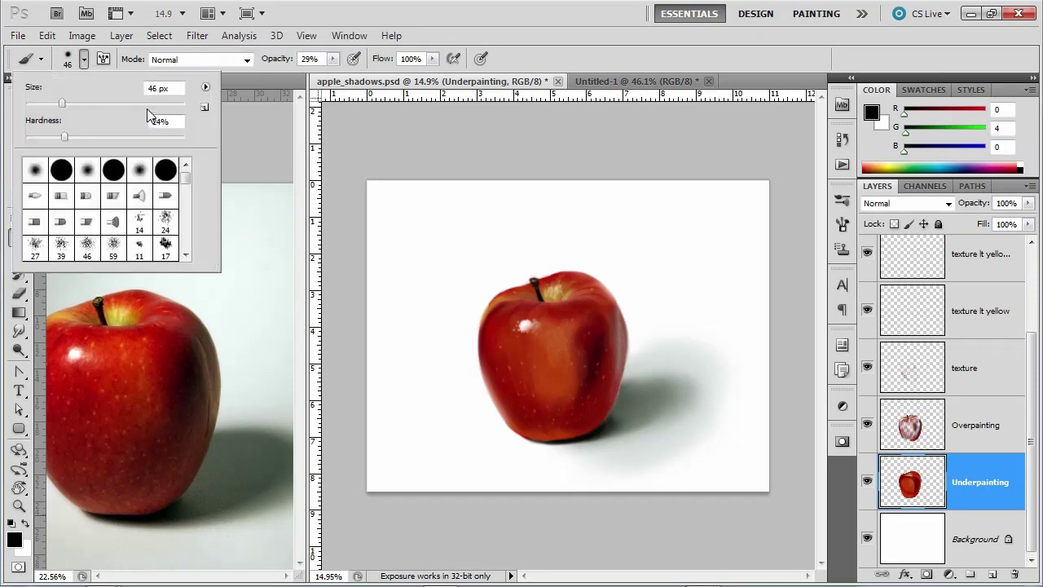
left_click(162, 103)
left_click(174, 103)
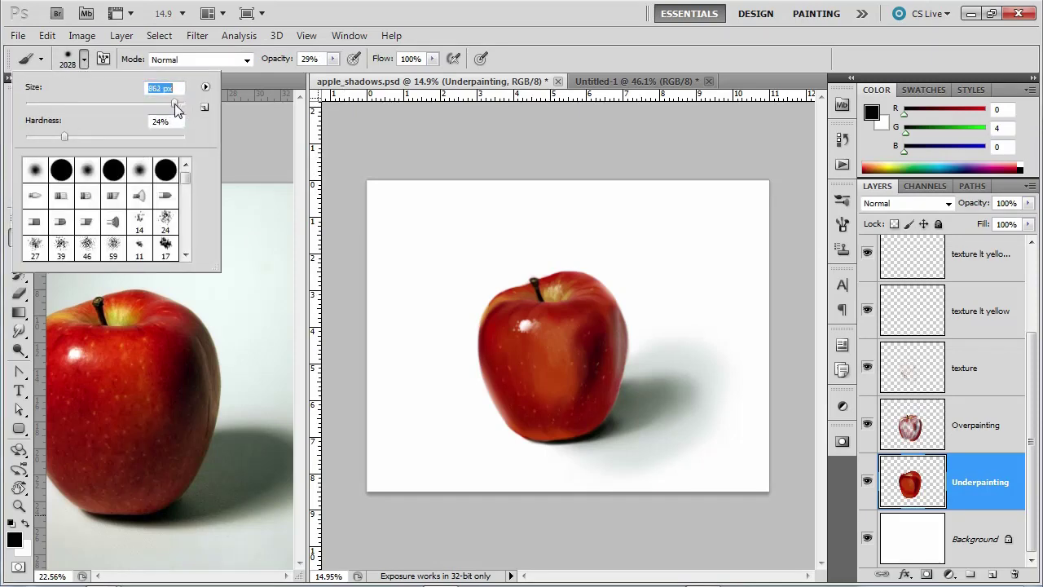
left_click_drag(67, 141, 20, 143)
left_click(334, 60)
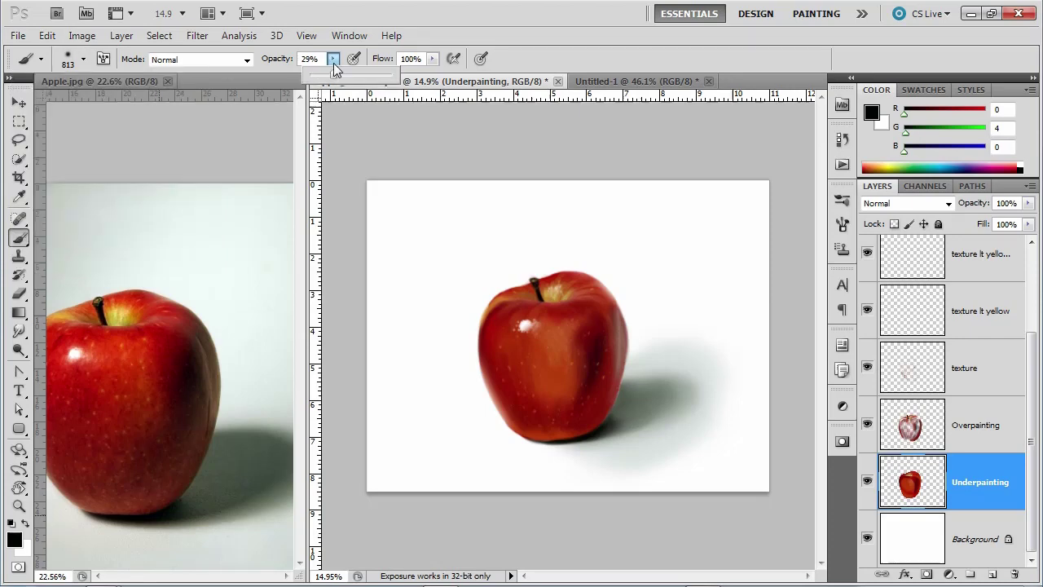
Sample light and darker greys from Apple.jpg and paint them along the left, bottom, right and top edges
left_click(235, 544, "alt")
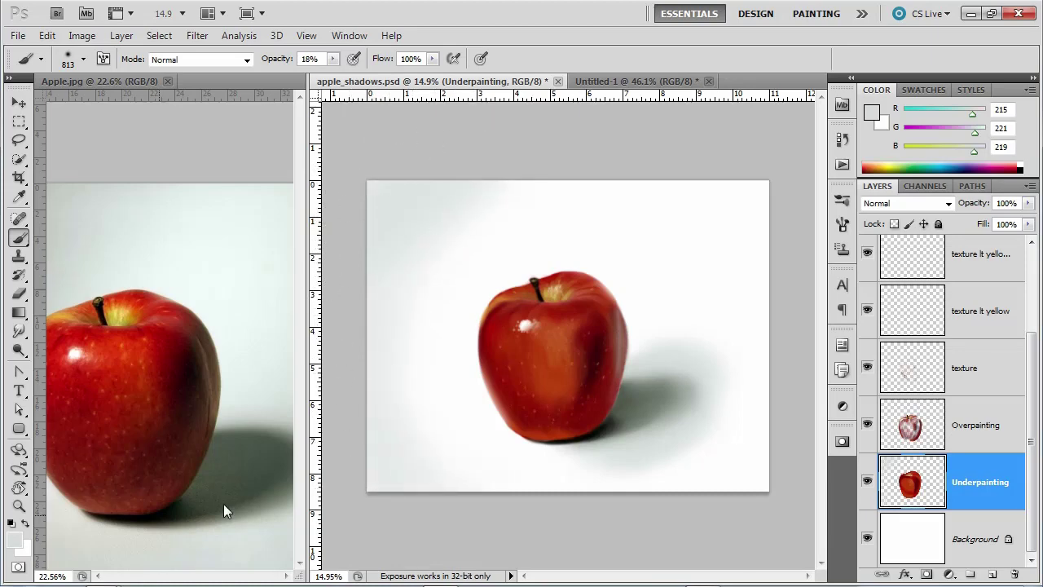
left_click(283, 501, "alt")
mouse_move(317, 187)
left_mouse_down()
mouse_move(396, 128)
mouse_move(362, 424)
mouse_move(473, 489)
left_mouse_up()
mouse_move(762, 481)
left_mouse_down()
mouse_move(757, 396)
mouse_move(744, 407)
mouse_move(747, 166)
mouse_move(473, 147)
left_mouse_up()
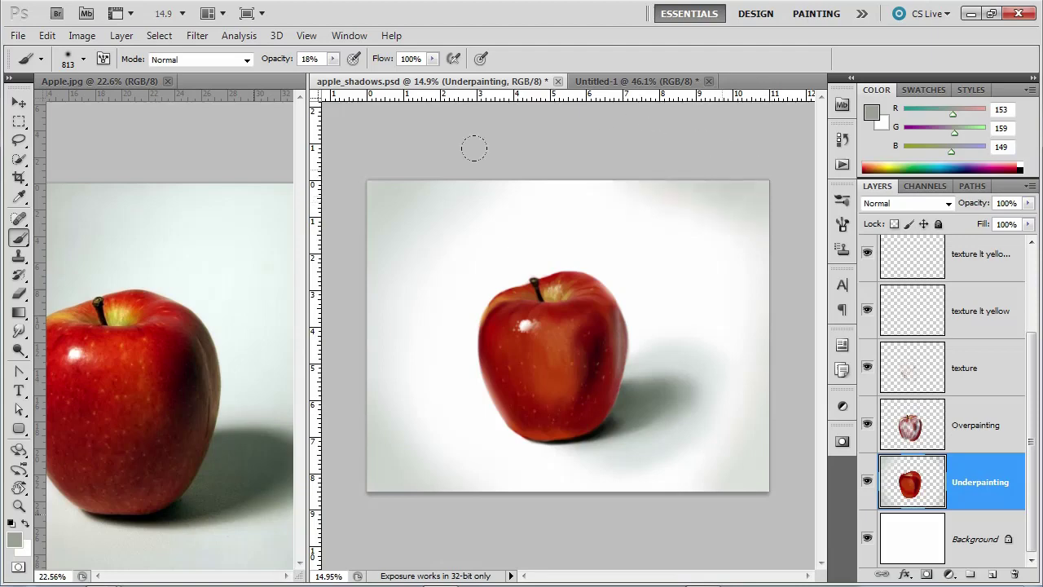
scroll(752, 353, "down", 2)
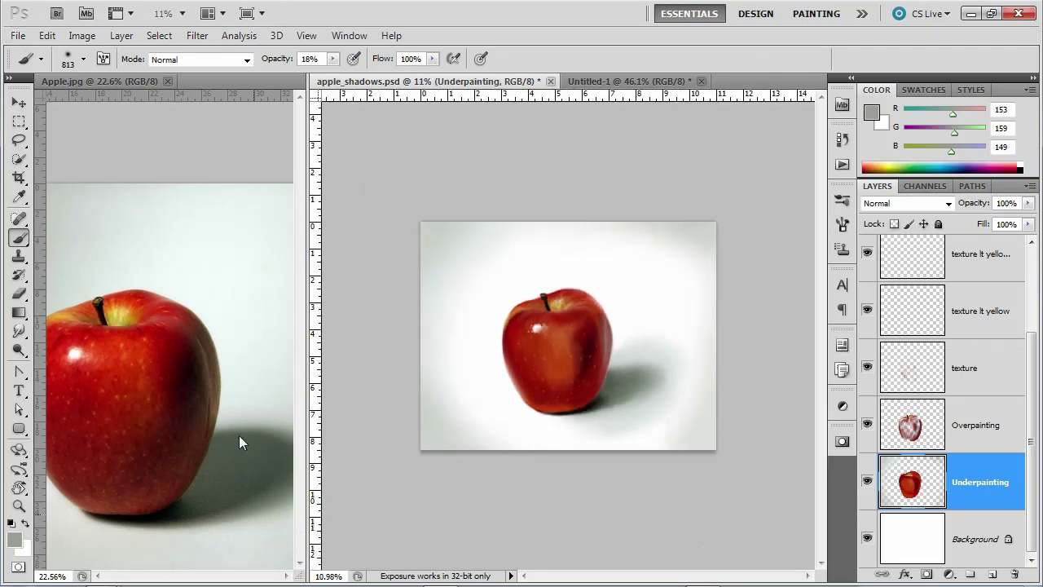
left_click(19, 505)
left_click(158, 465)
left_click(158, 445, "alt")
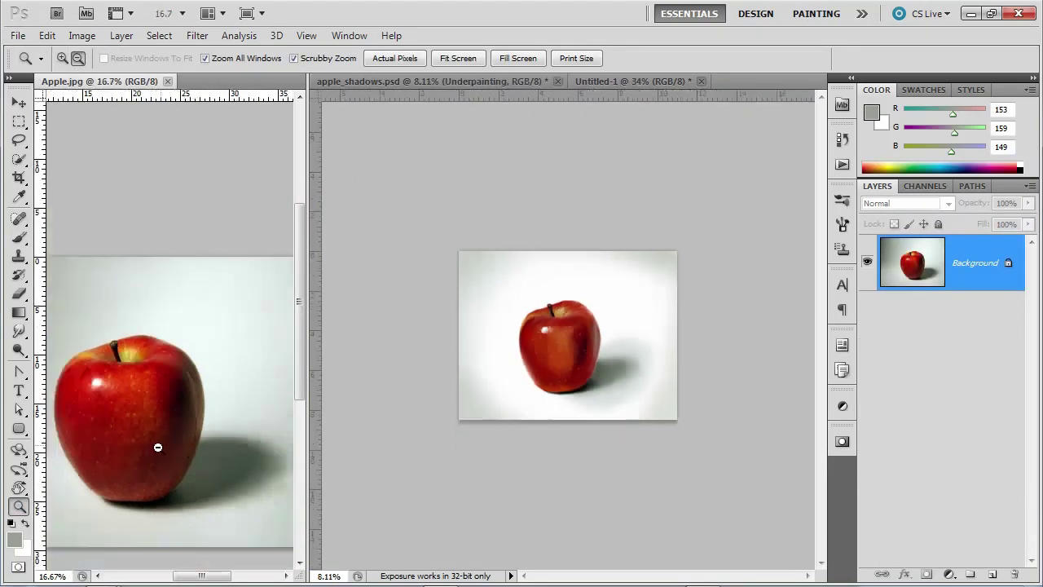
left_click(172, 460, "alt")
left_click(554, 356)
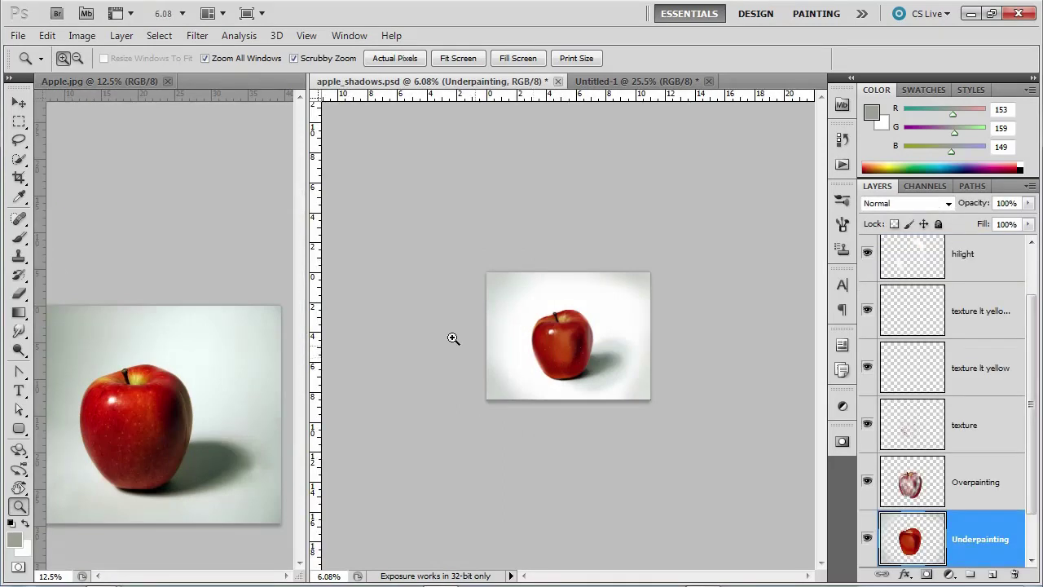
left_click(488, 356, "alt")
left_click_drag(489, 356, 479, 362)
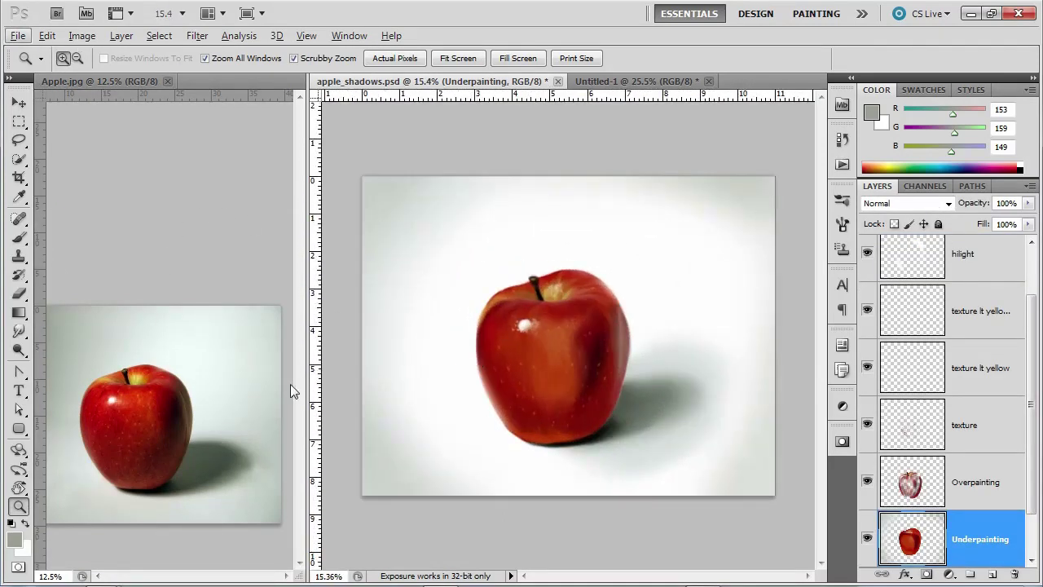